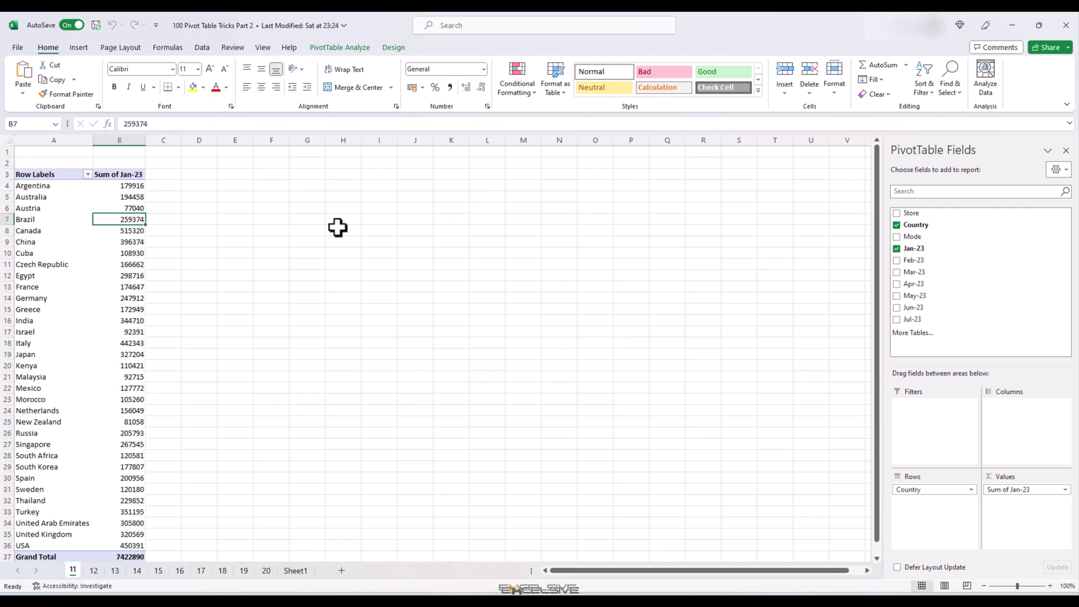
Step: Switch the sheet 11 pivot's Jan-23 value field from Sum to Count, giving a Grand Total of 76
click(132, 276)
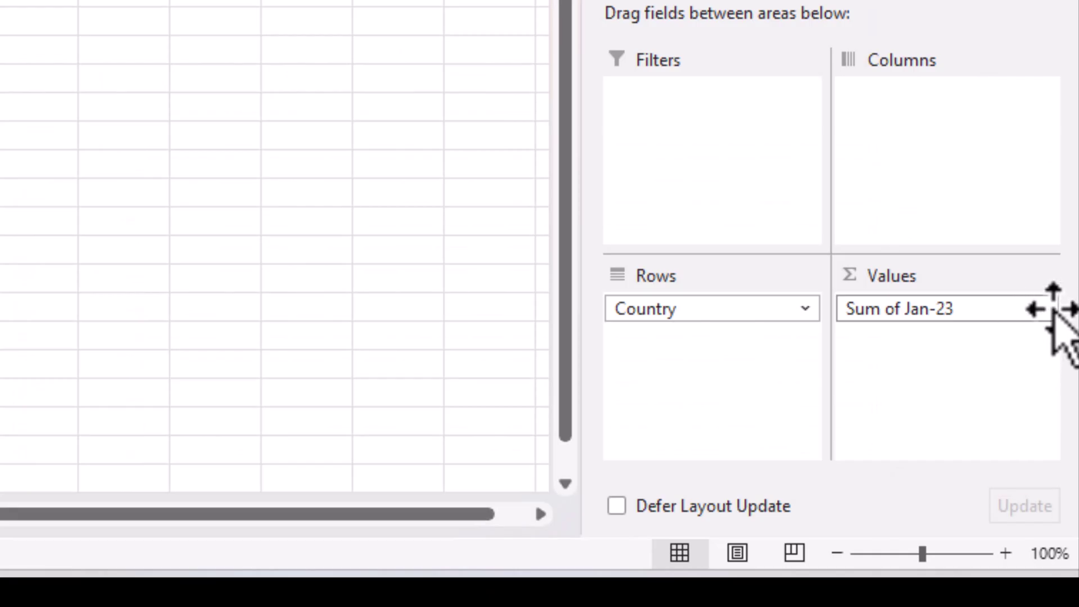
click(1044, 309)
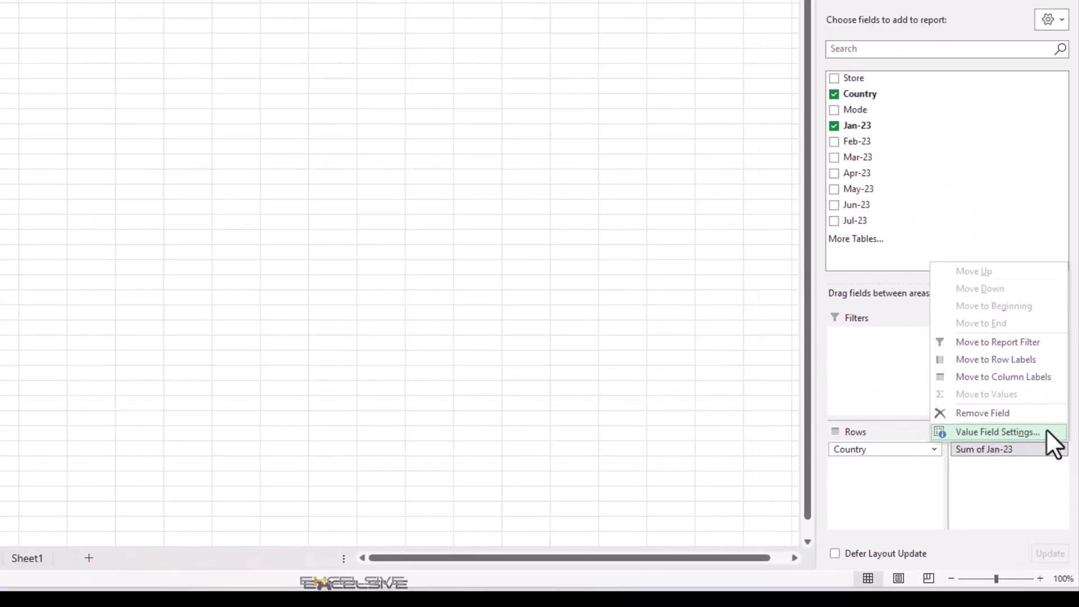
click(1020, 287)
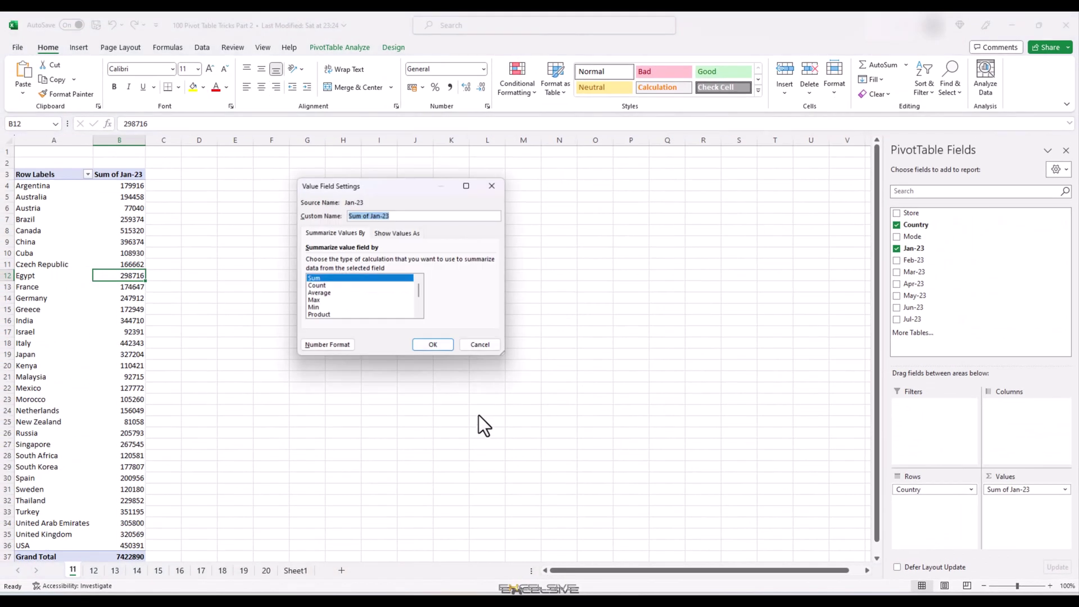
click(318, 285)
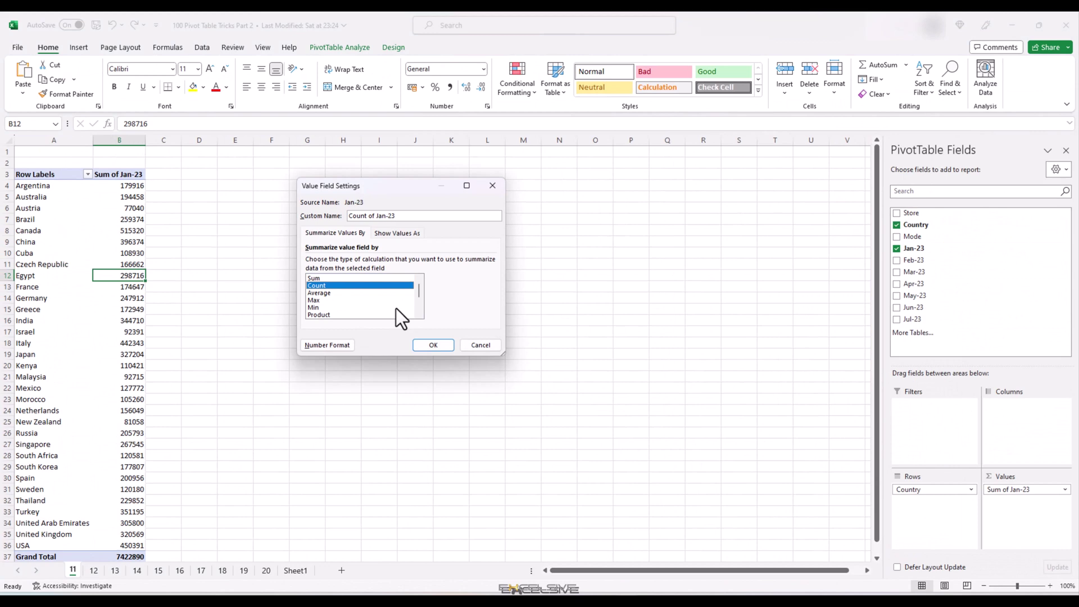
click(444, 346)
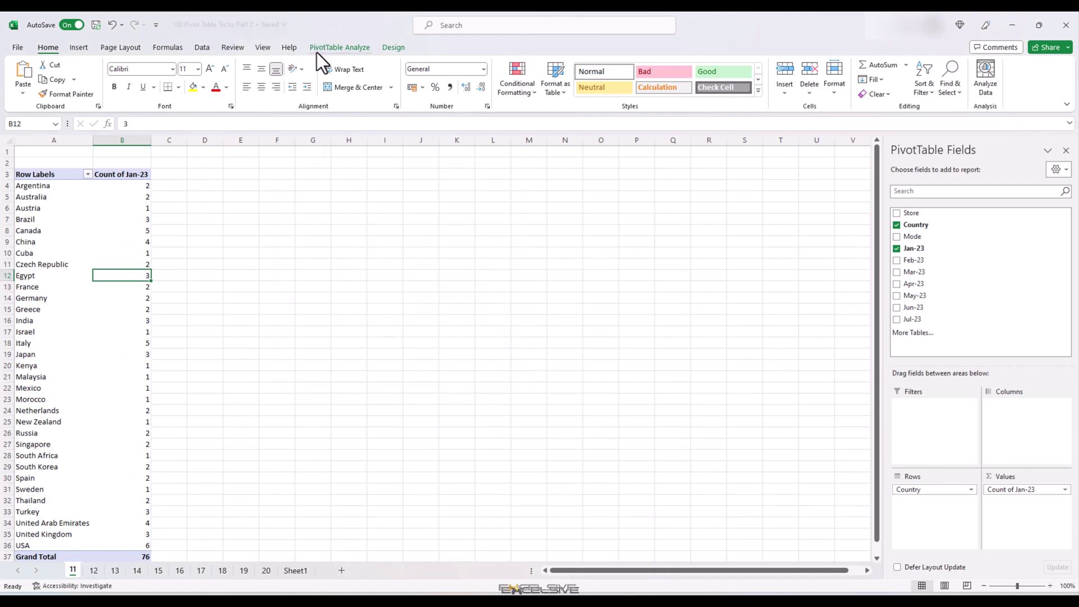
Step: Clear all fields from the sheet 11 pivot with Clear All, then drag Mode into the field areas
click(334, 51)
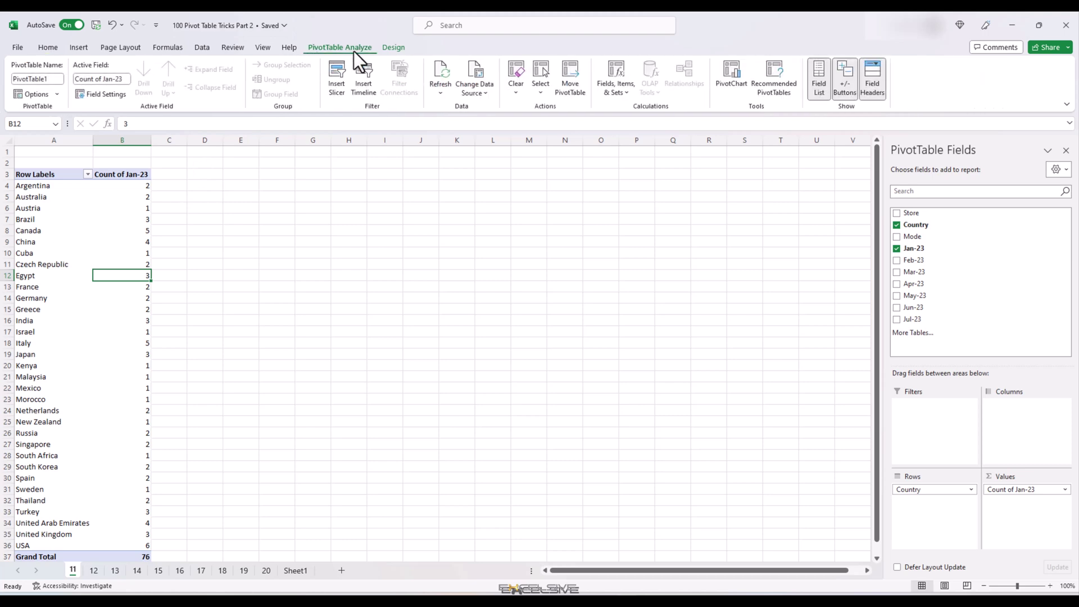
click(517, 91)
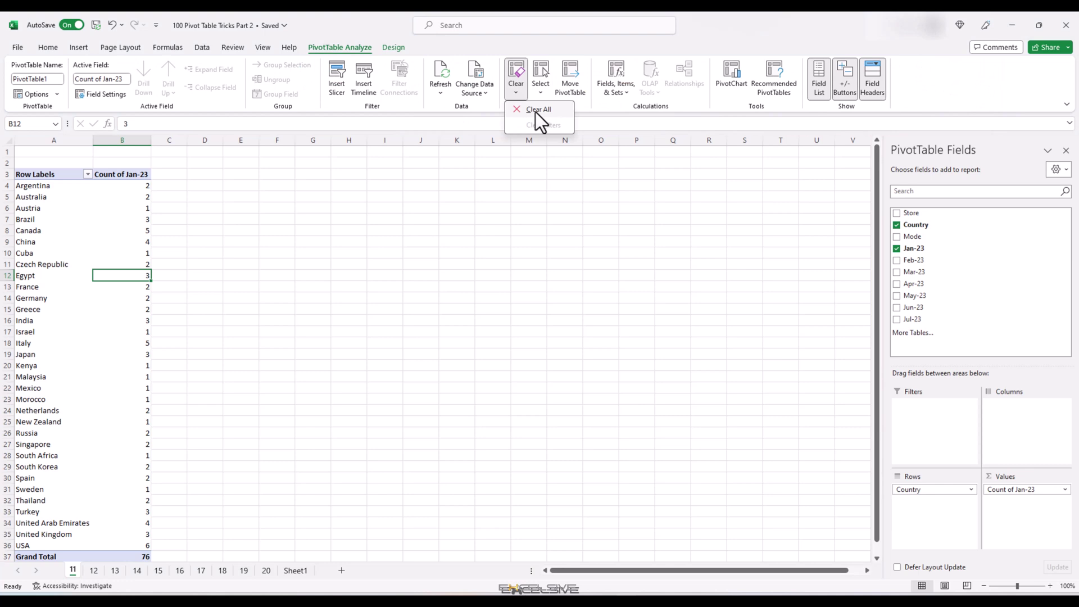
click(535, 111)
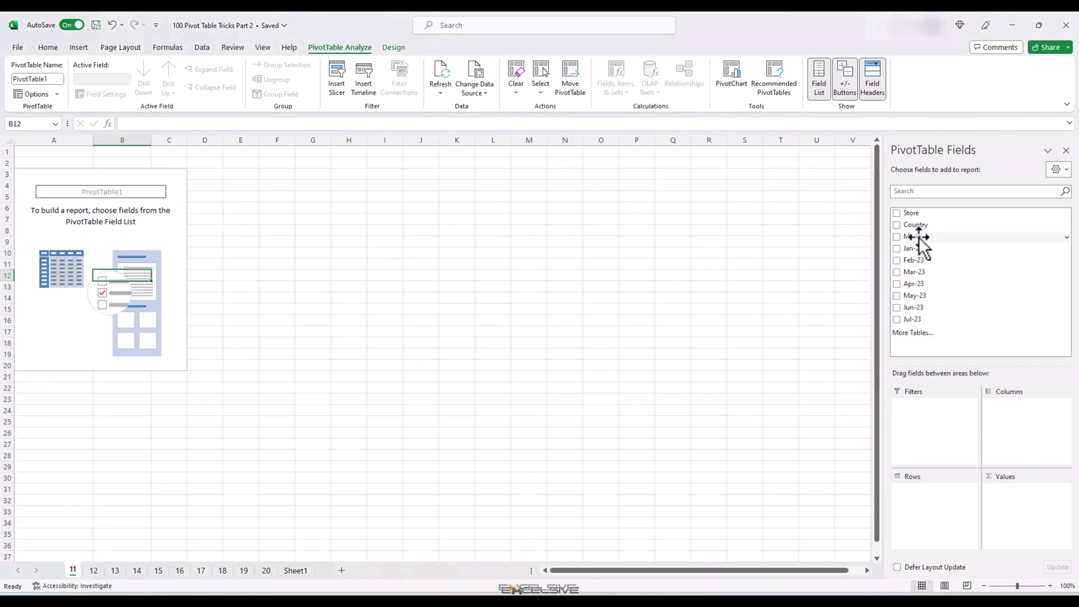
drag(918, 238, 941, 483)
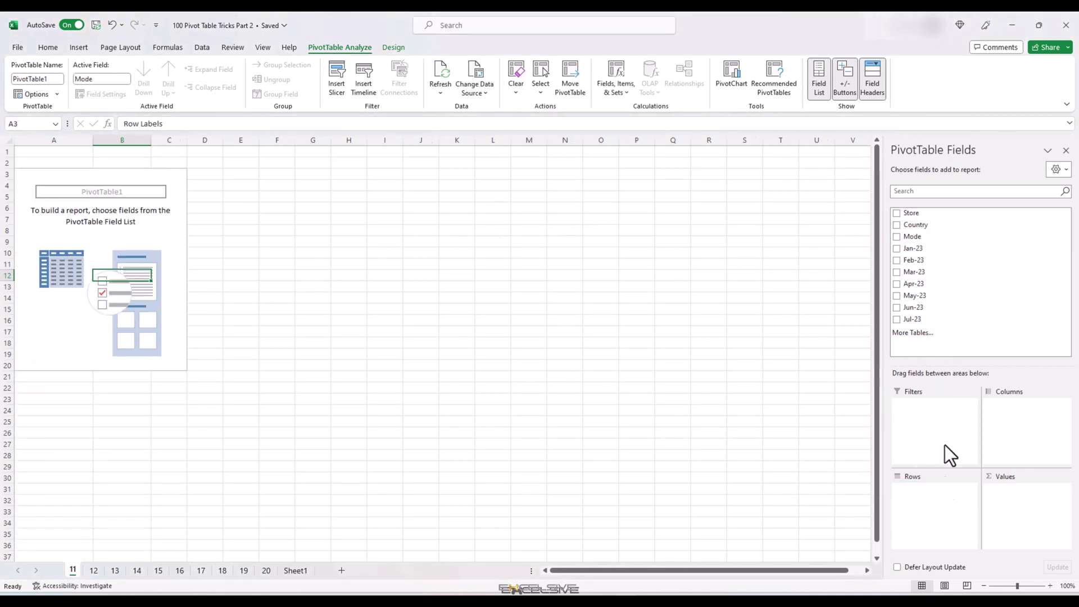
drag(930, 237, 1003, 503)
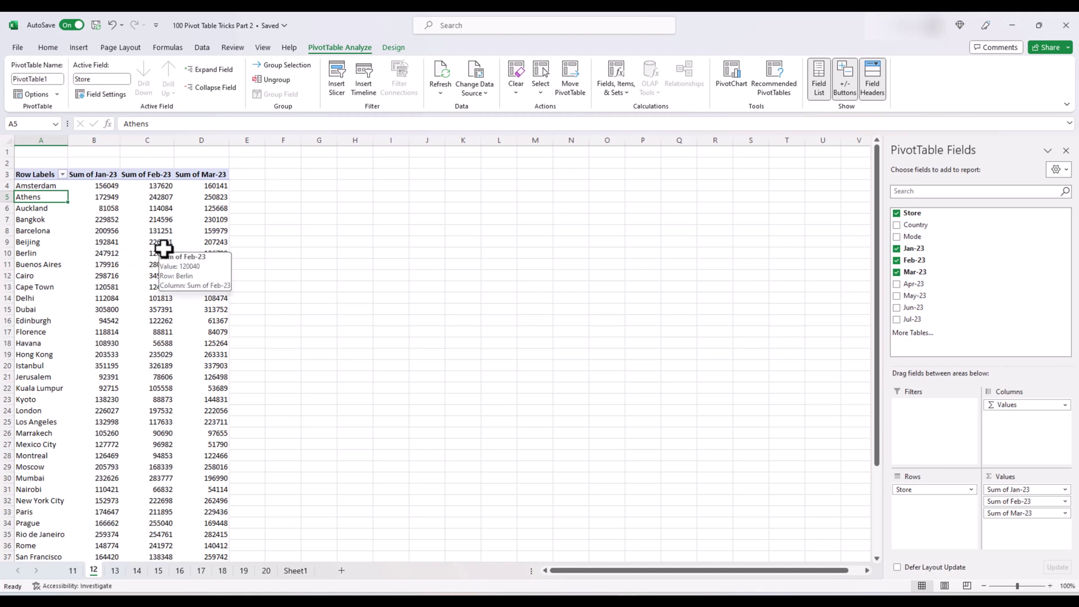
Step: Combine the Amsterdam, Athens, Barcelona and Berlin store rows into Group1 with the right-click Group command
drag(39, 185, 39, 197)
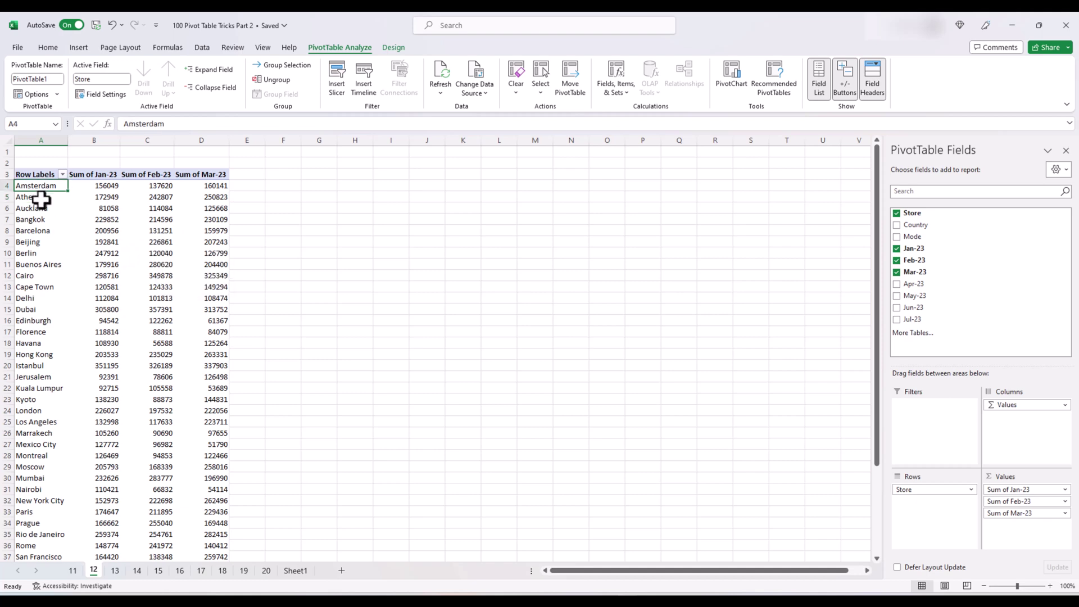
ctrl+click(49, 232)
ctrl+click(30, 254)
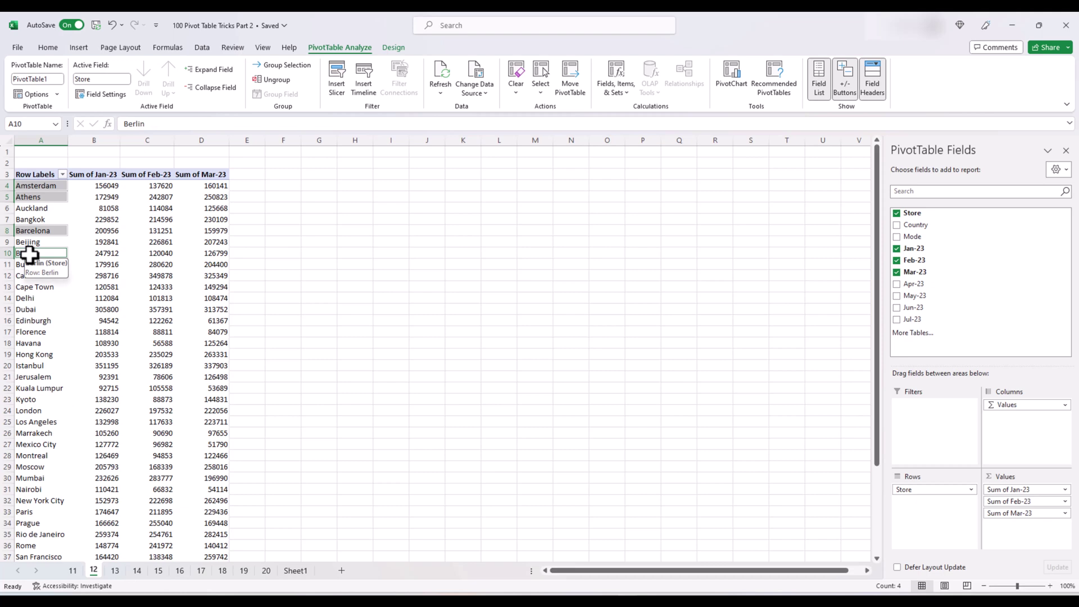
right_click(30, 254)
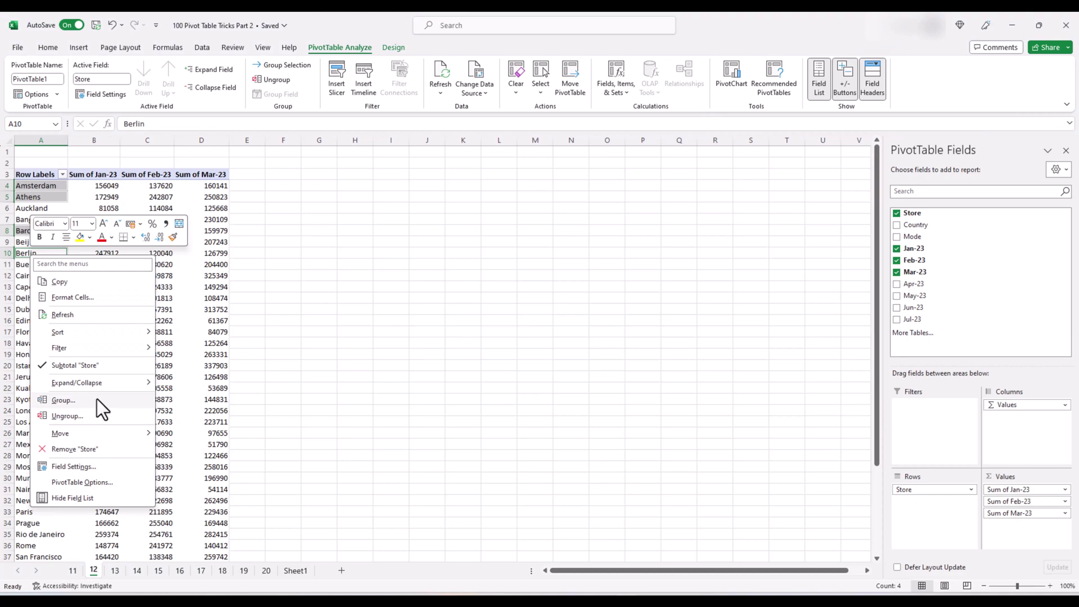
click(96, 399)
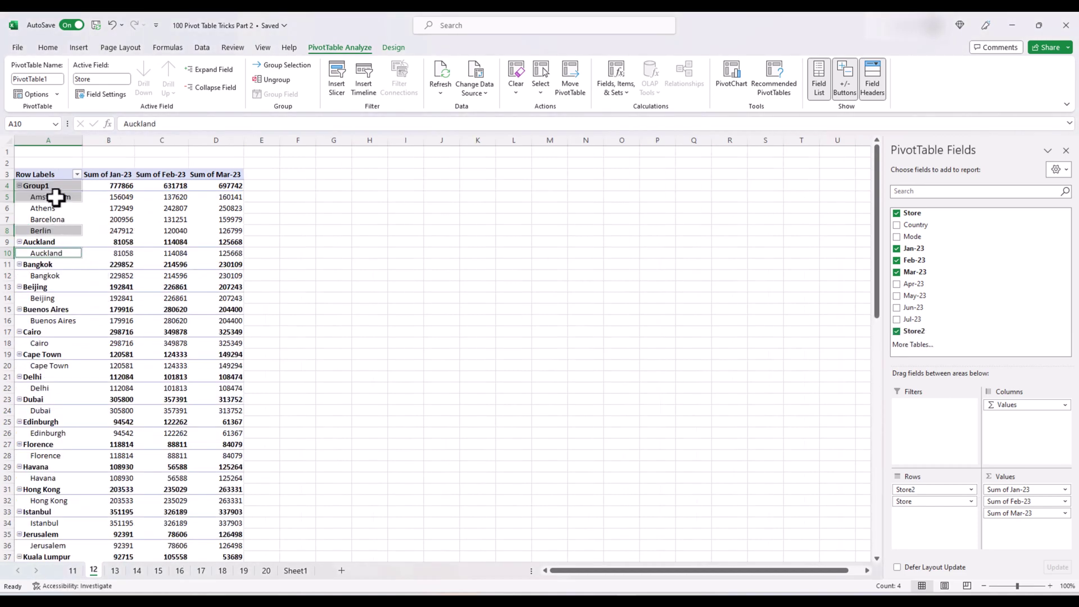
click(33, 198)
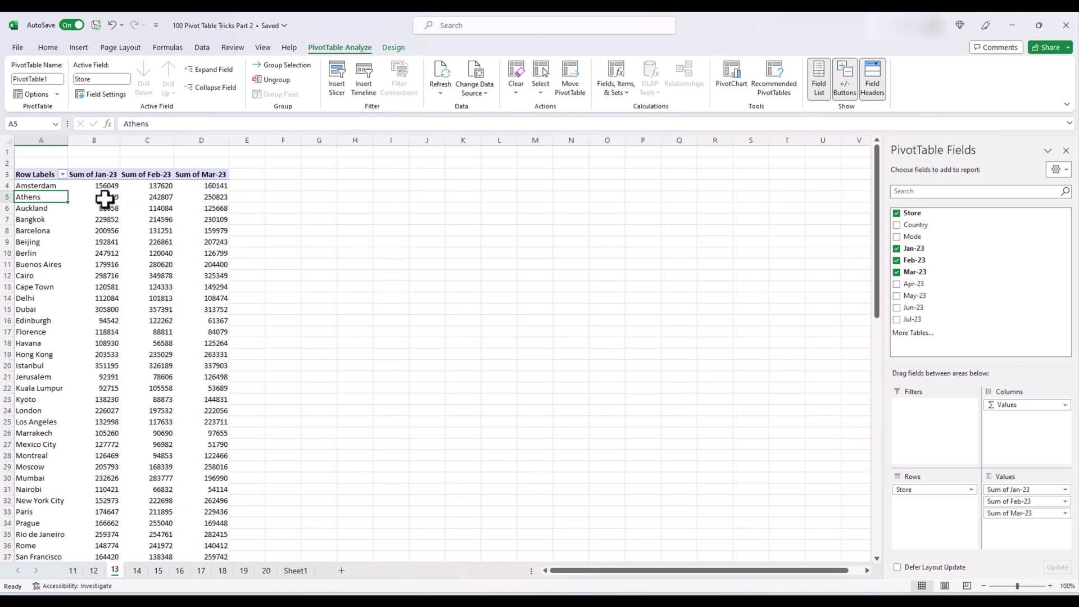
Step: Group the Amsterdam, Athens, Barcelona and Berlin labels on sheet 13 with the Shift+Alt+Right shortcut
click(50, 186)
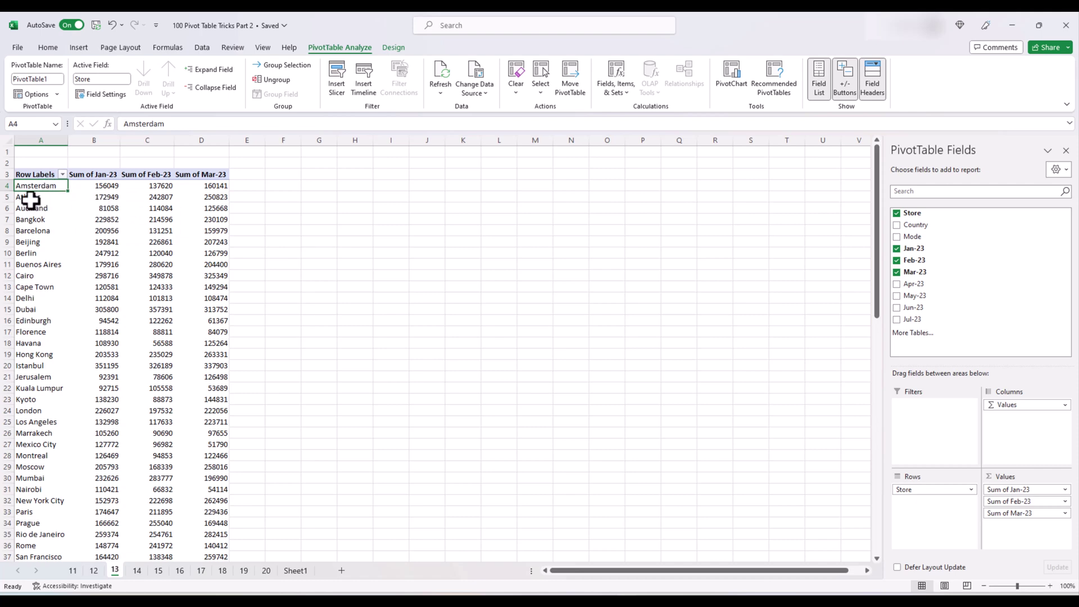
ctrl+click(30, 197)
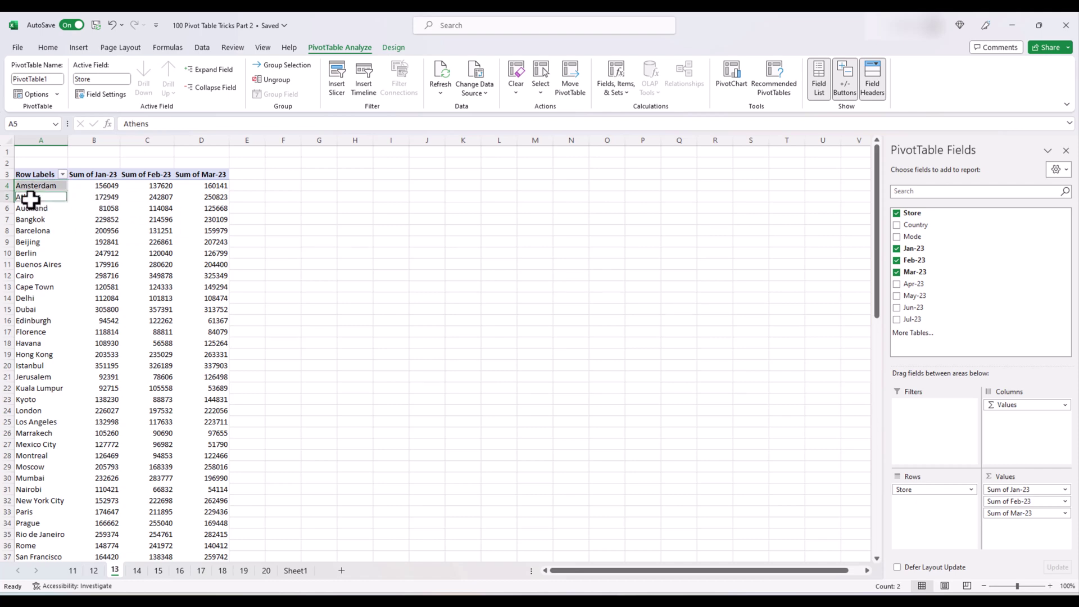
ctrl+click(42, 231)
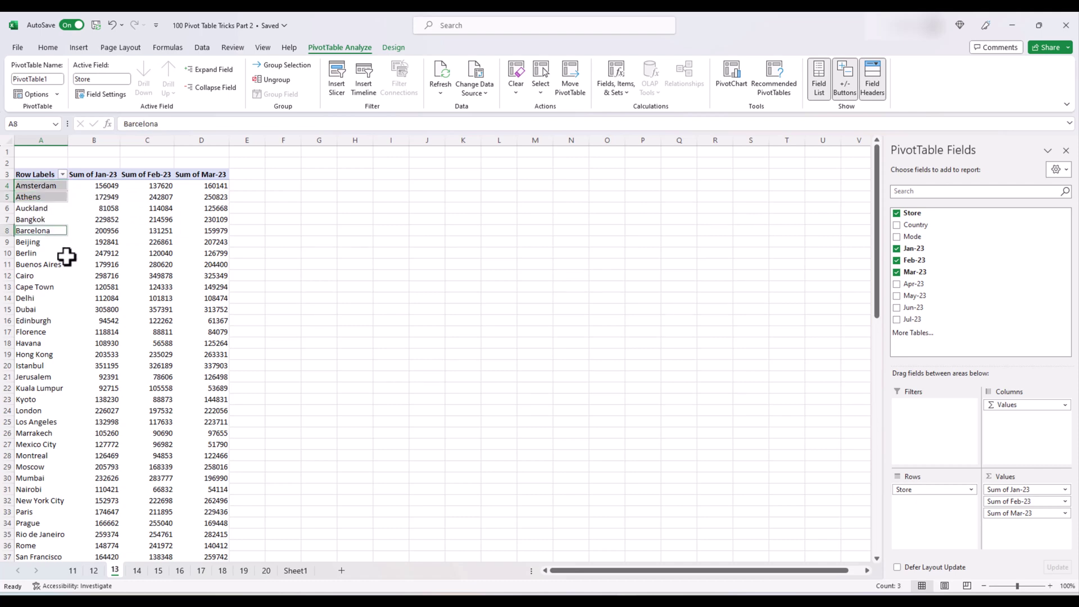
ctrl+click(33, 253)
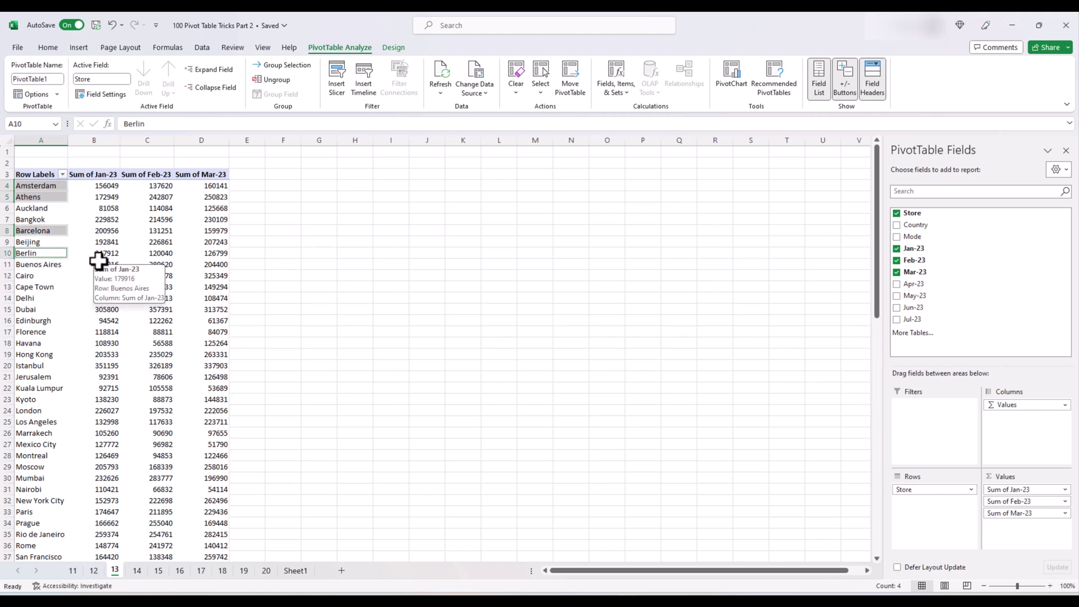
key(shift+alt+Right)
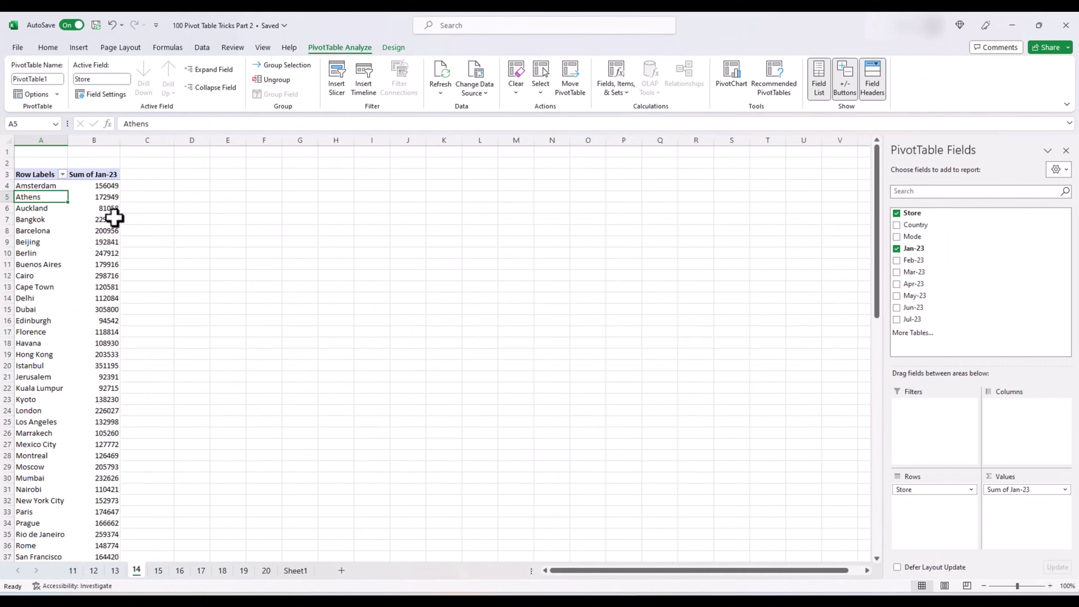
Step: Apply the 3 Arrows icon set to every store's Jan-23 sum in B4:B46
mouse_move(115, 217)
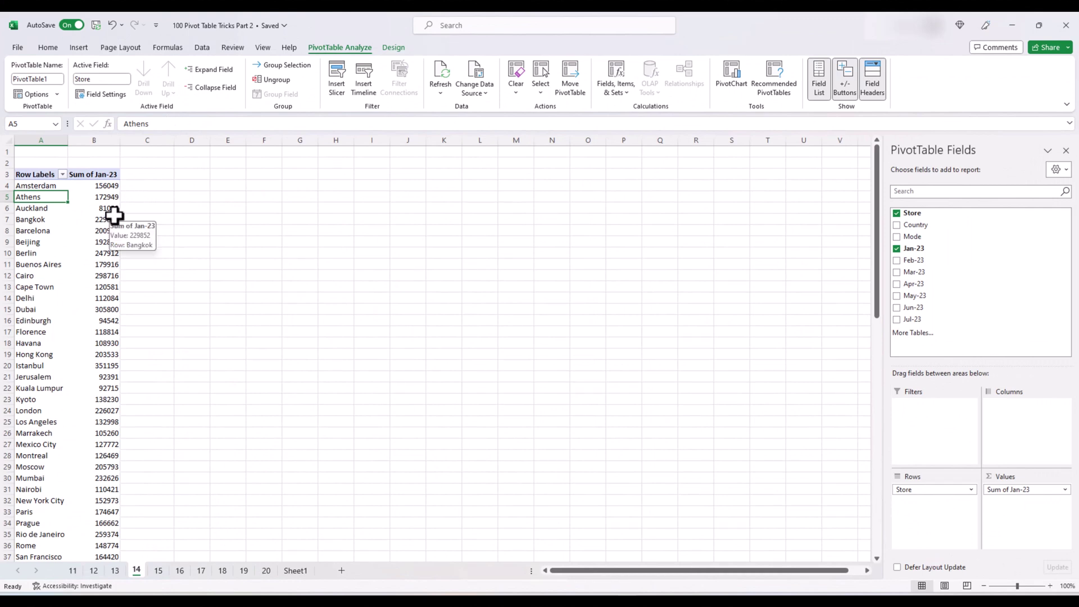
click(114, 218)
key(Up)
key(Up)
key(Up)
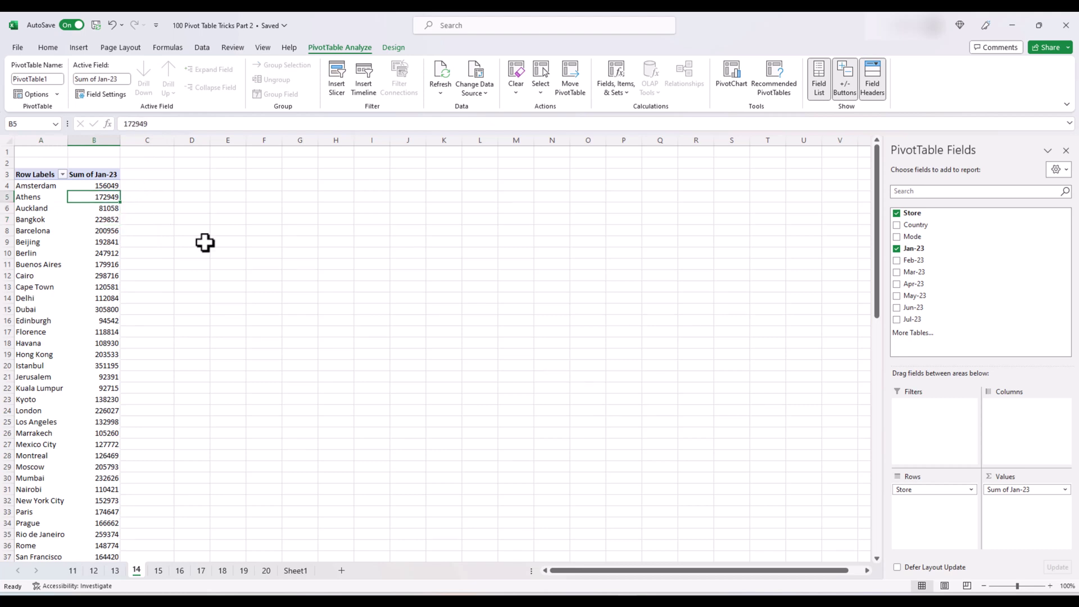
key(ctrl+shift+Down)
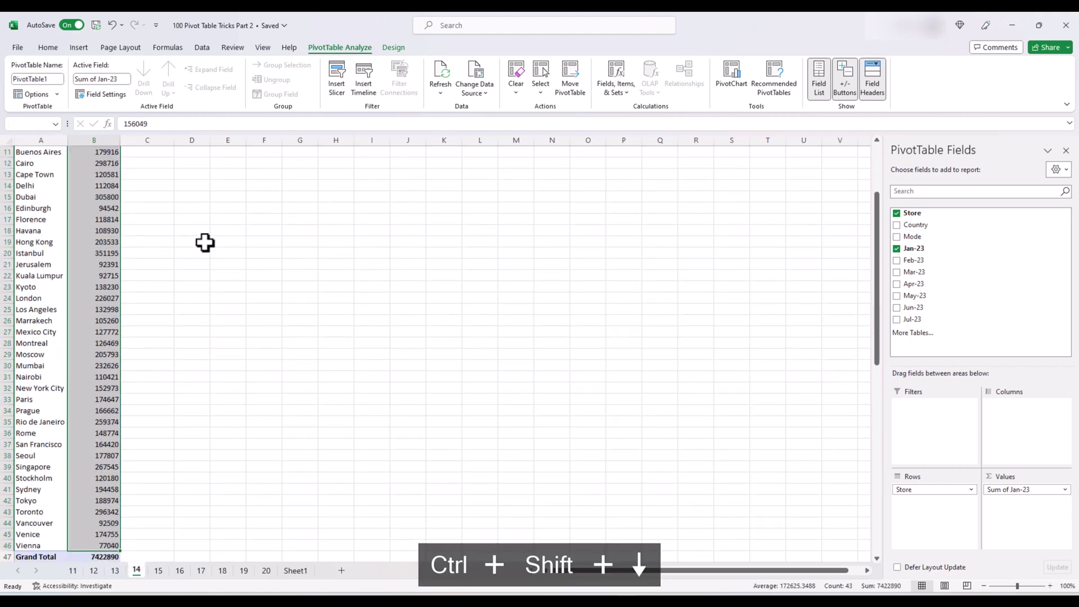
click(47, 48)
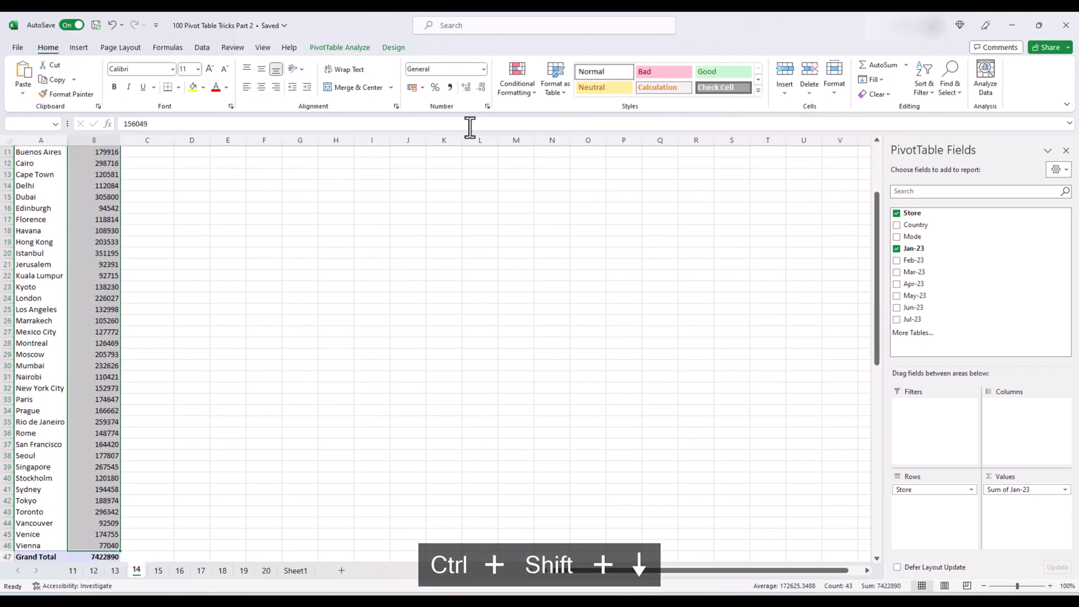
click(521, 96)
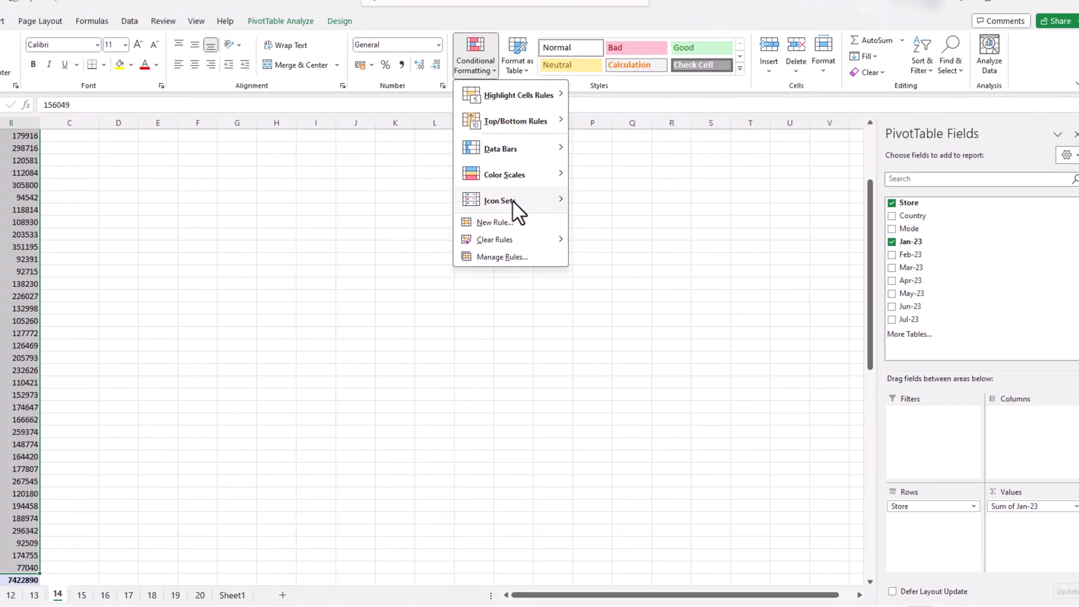
mouse_move(558, 210)
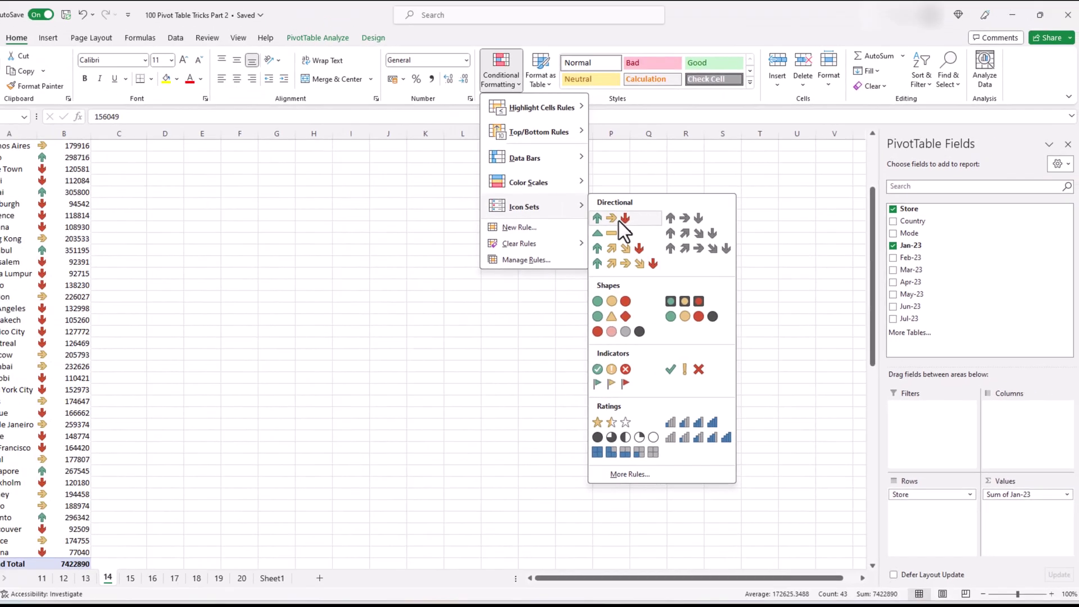
click(507, 189)
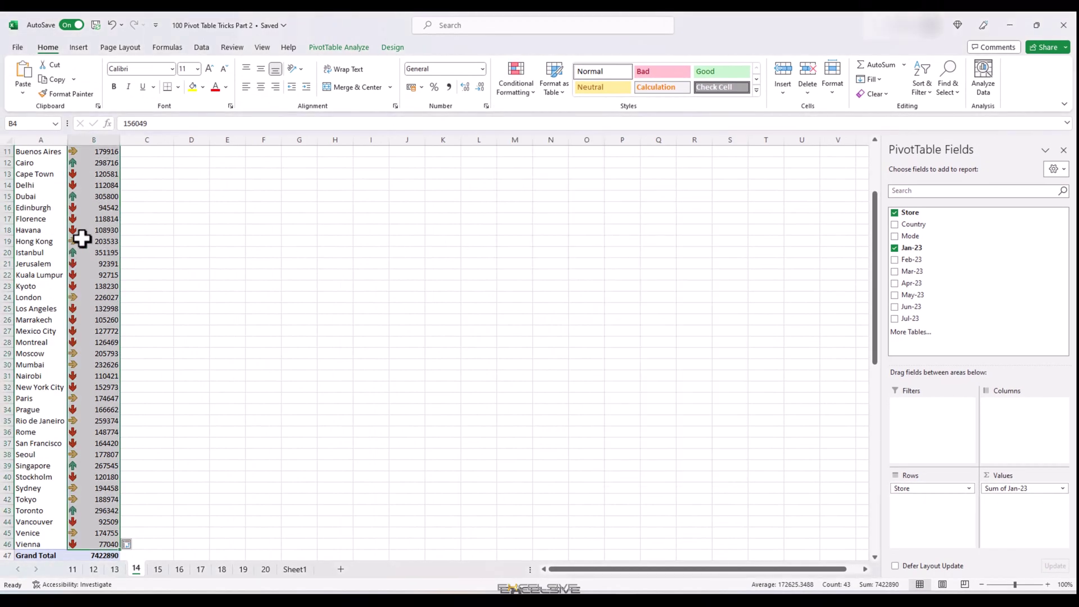
Step: Start a new icon-set conditional formatting rule for those values through More Rules
scroll(82, 239, up, 4)
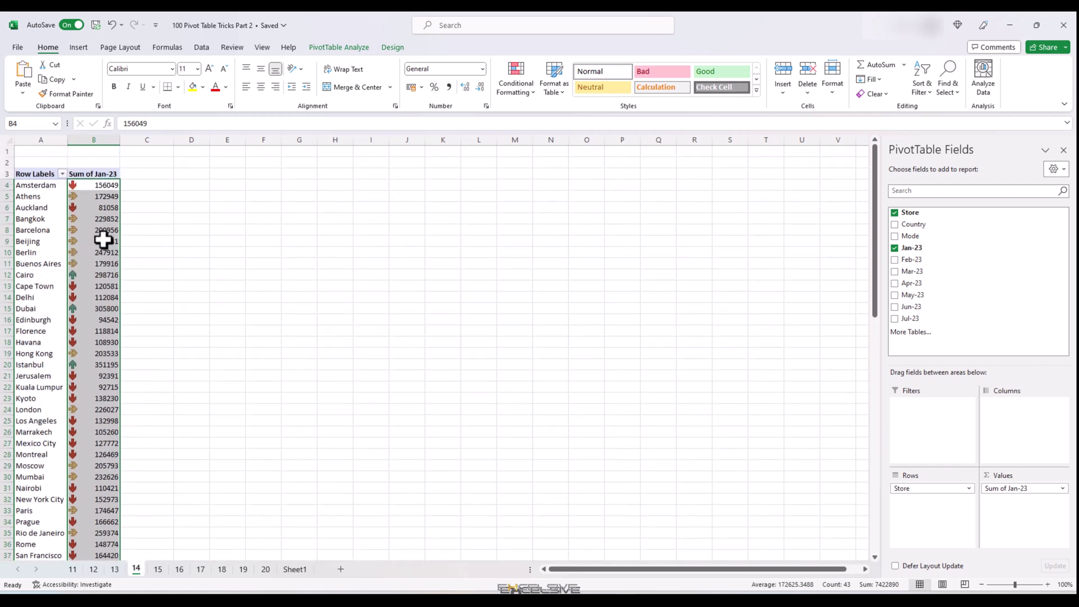
click(523, 89)
mouse_move(562, 210)
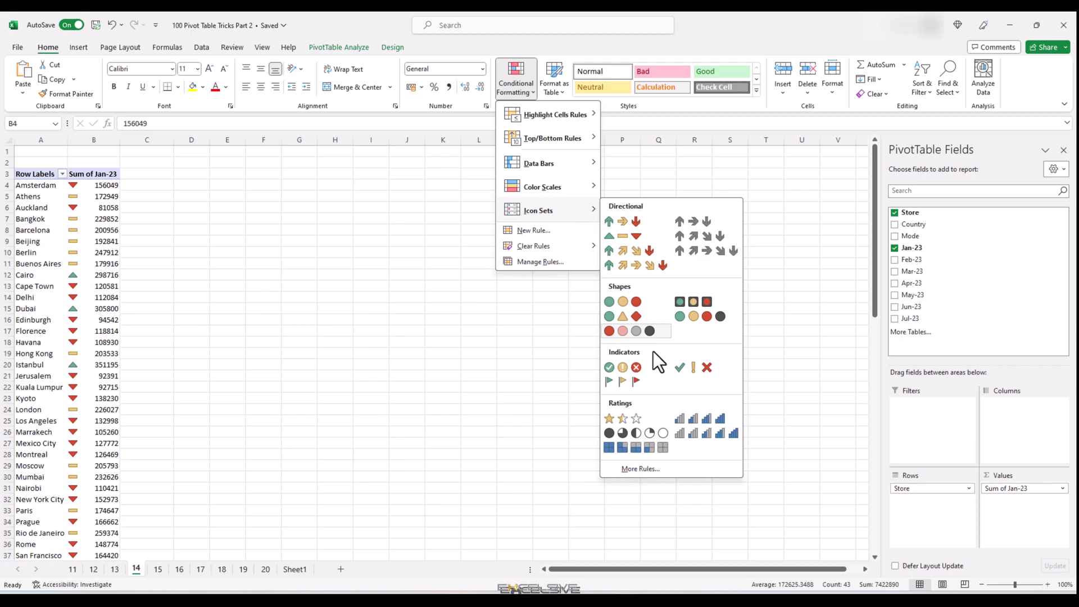
click(661, 470)
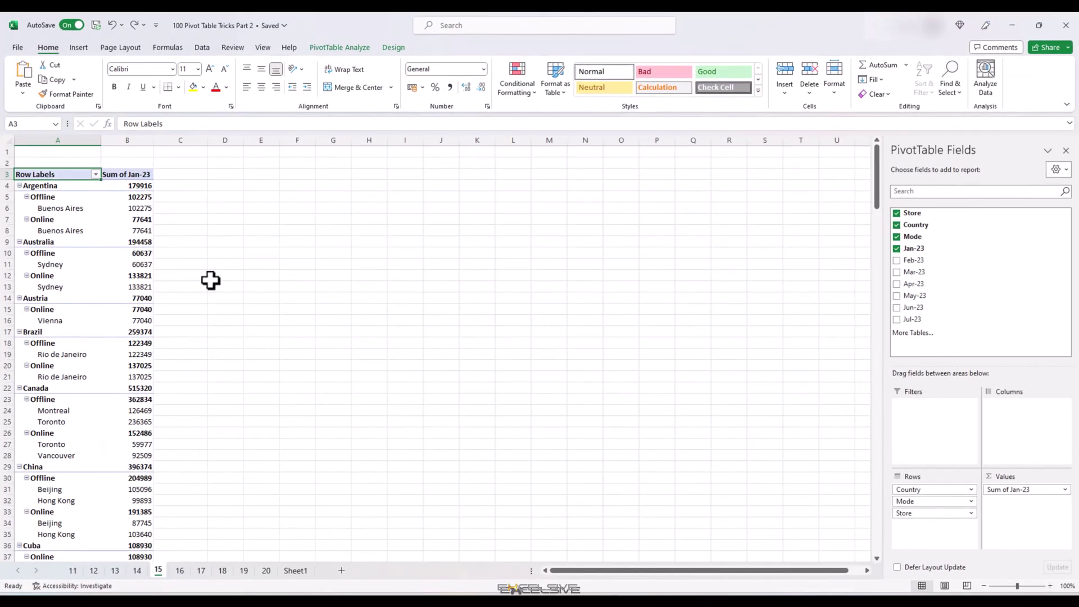
scroll(81, 274, down, 2)
scroll(82, 274, down, 6)
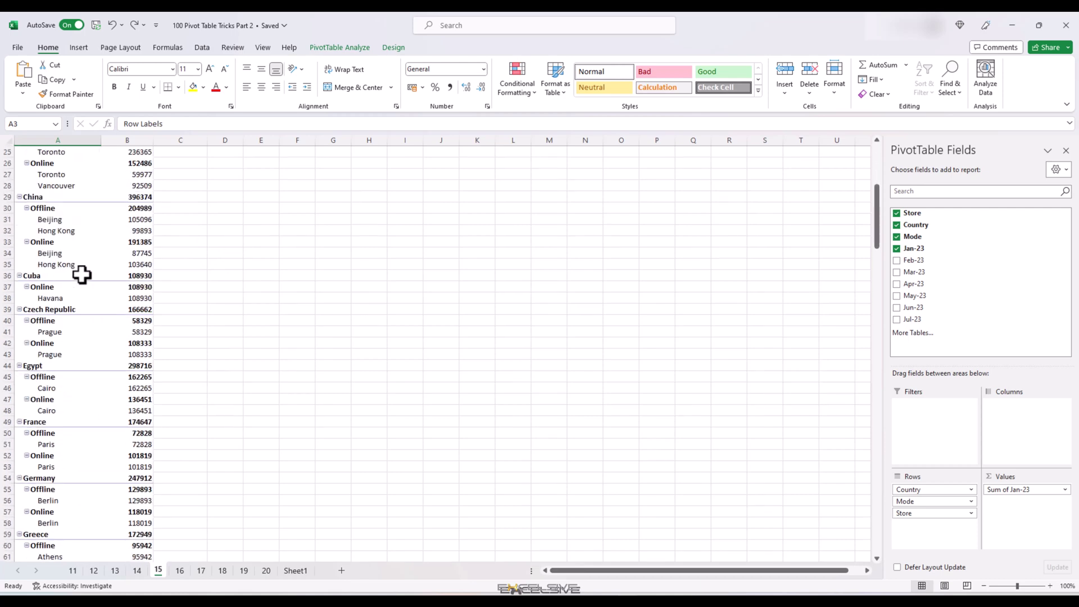
scroll(80, 276, up, 8)
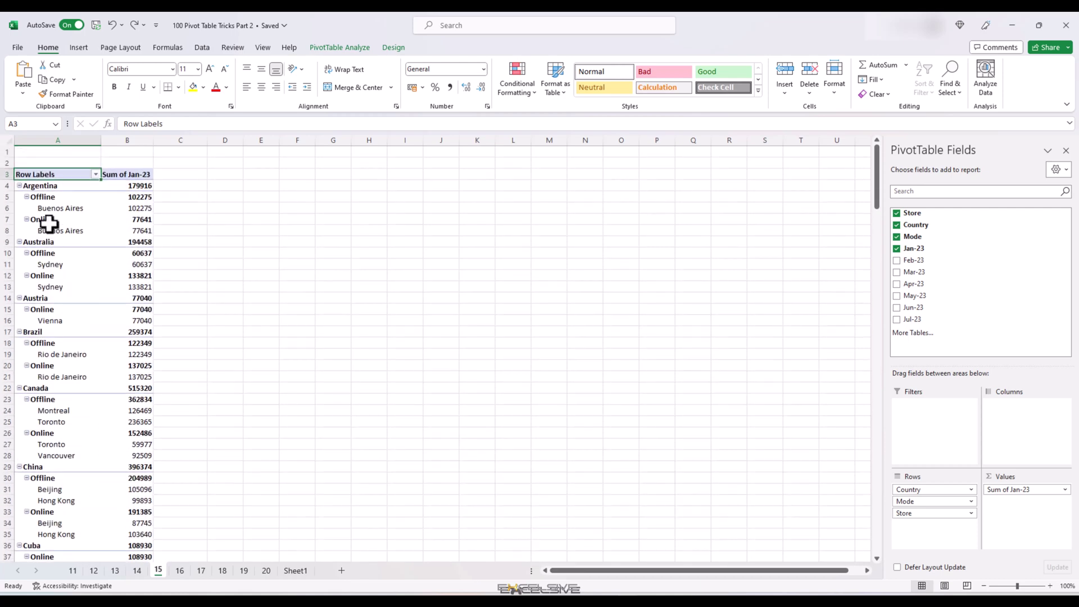
click(48, 219)
key(alt+shift+minus)
click(54, 198)
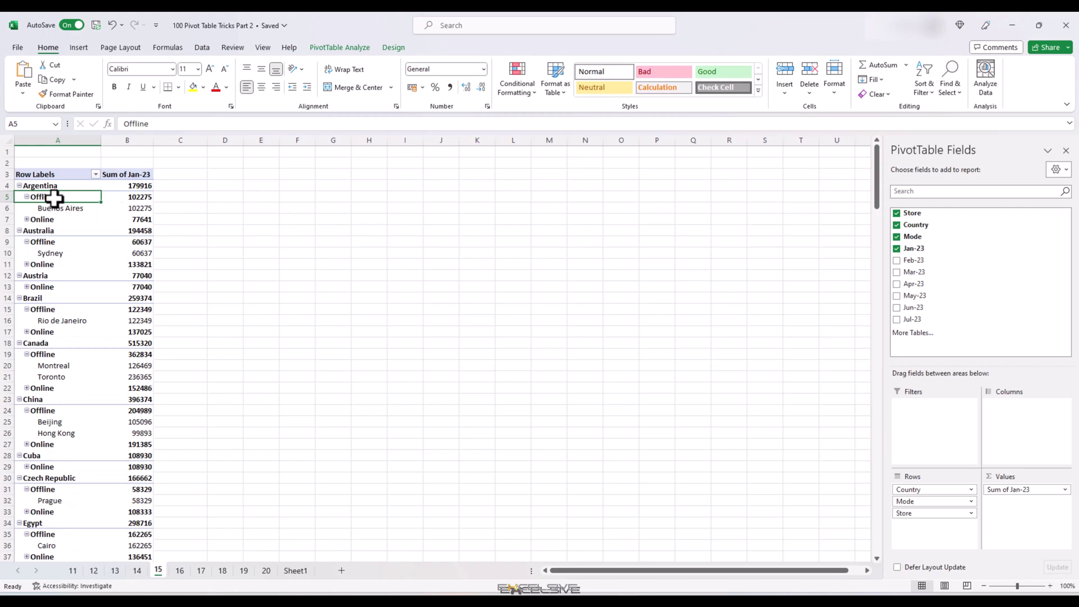
key(alt+shift+minus)
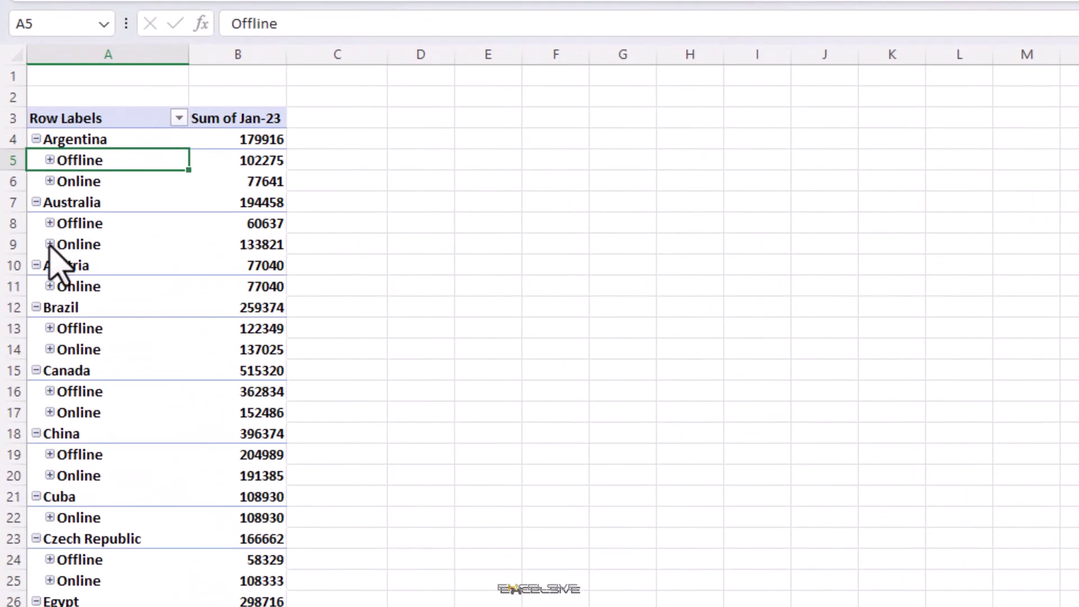
click(50, 252)
key(alt+shift+plus)
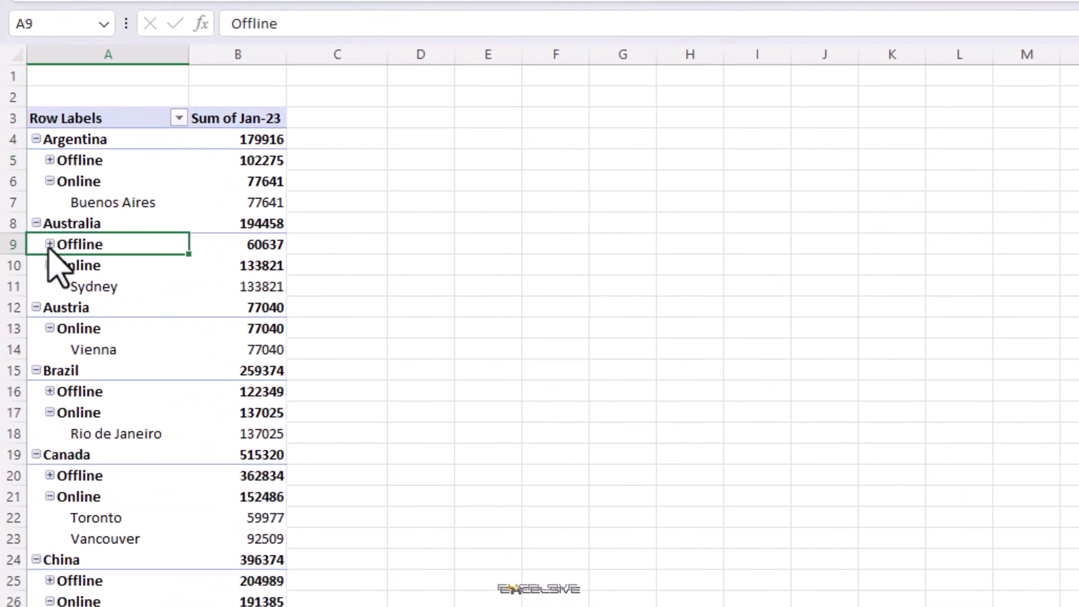
key(alt+shift+plus)
key(ctrl+z)
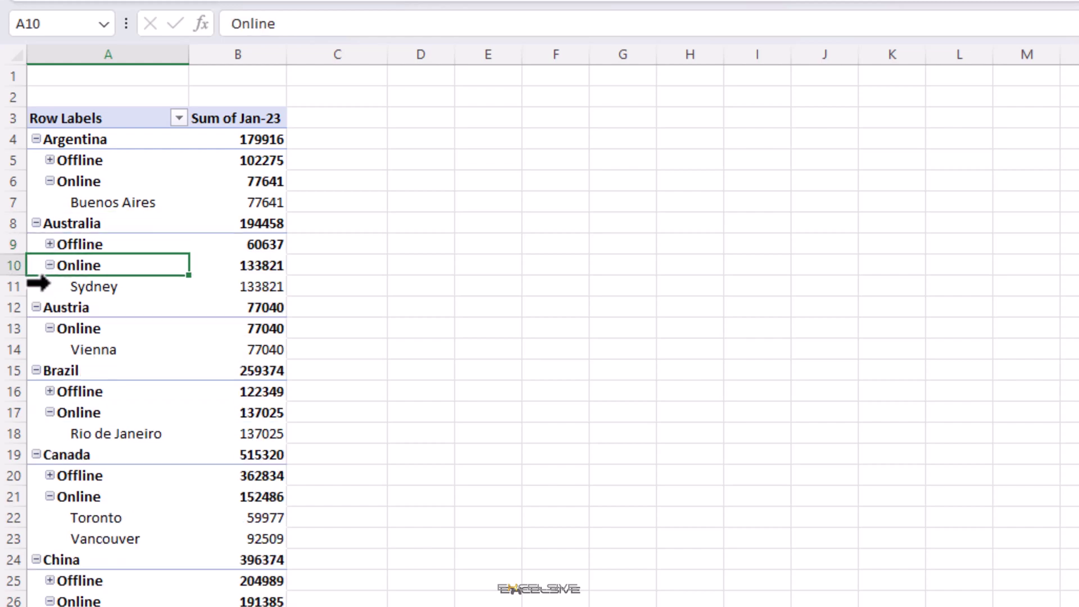
key(ctrl+y)
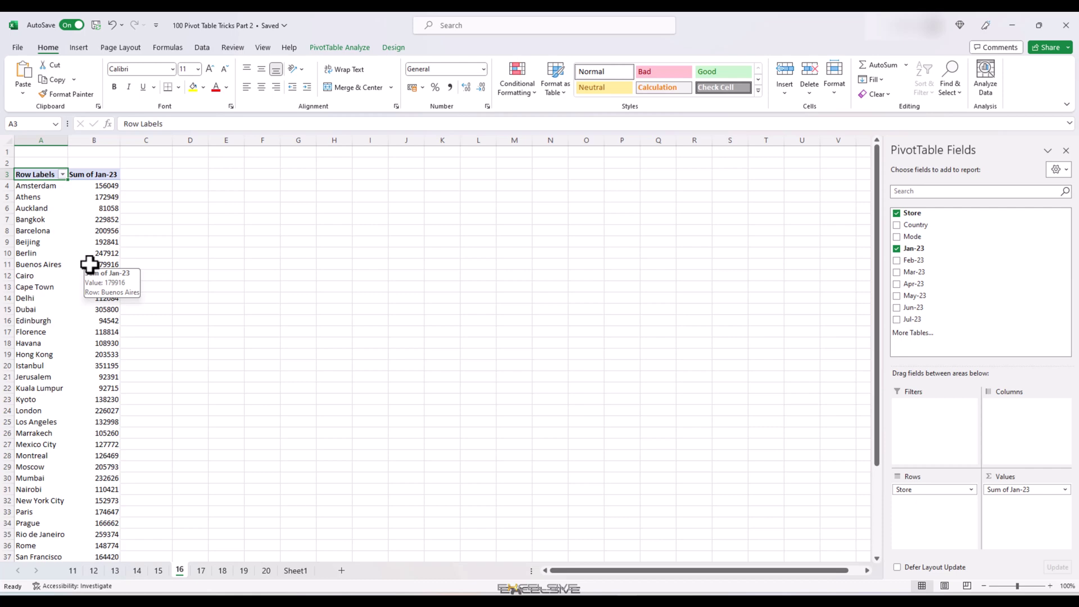
Step: Drag Jan-23 into the sheet 16 pivot's Values area again to create Sum of Jan-23_2
click(113, 190)
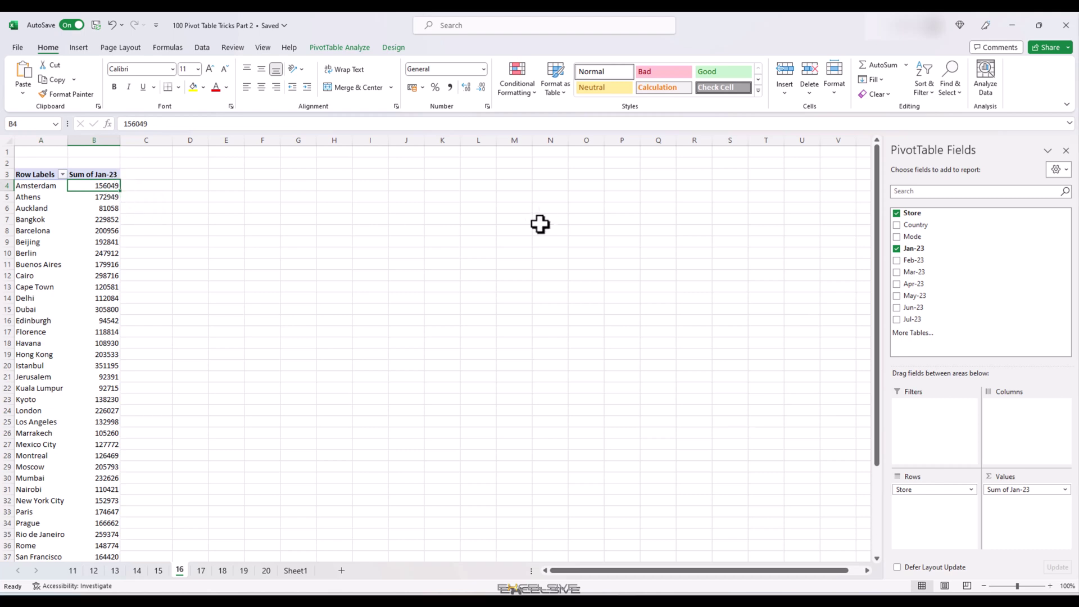
drag(939, 251, 1038, 508)
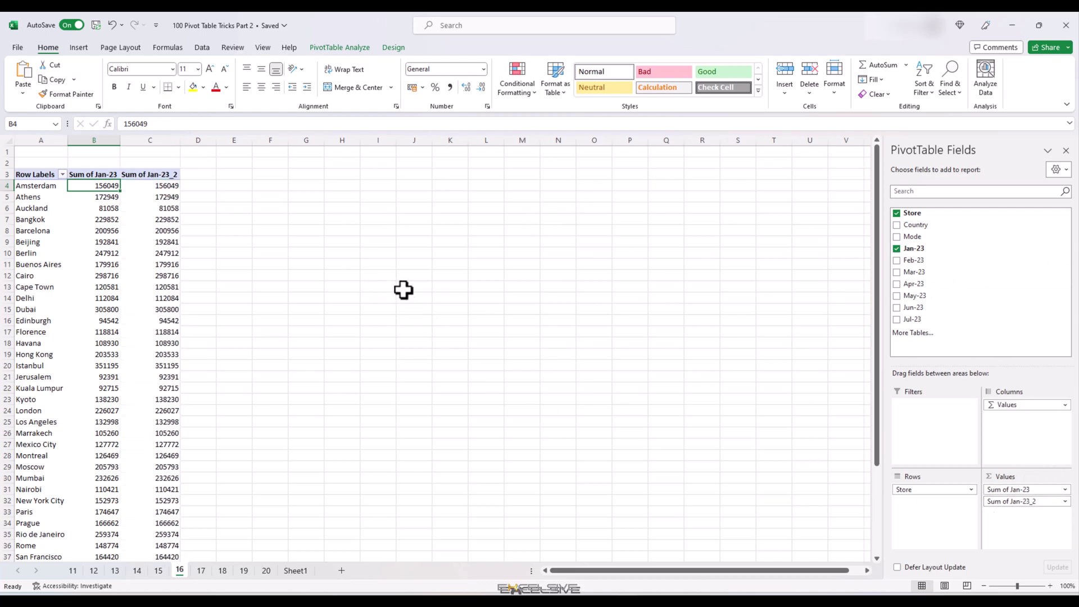
mouse_move(171, 187)
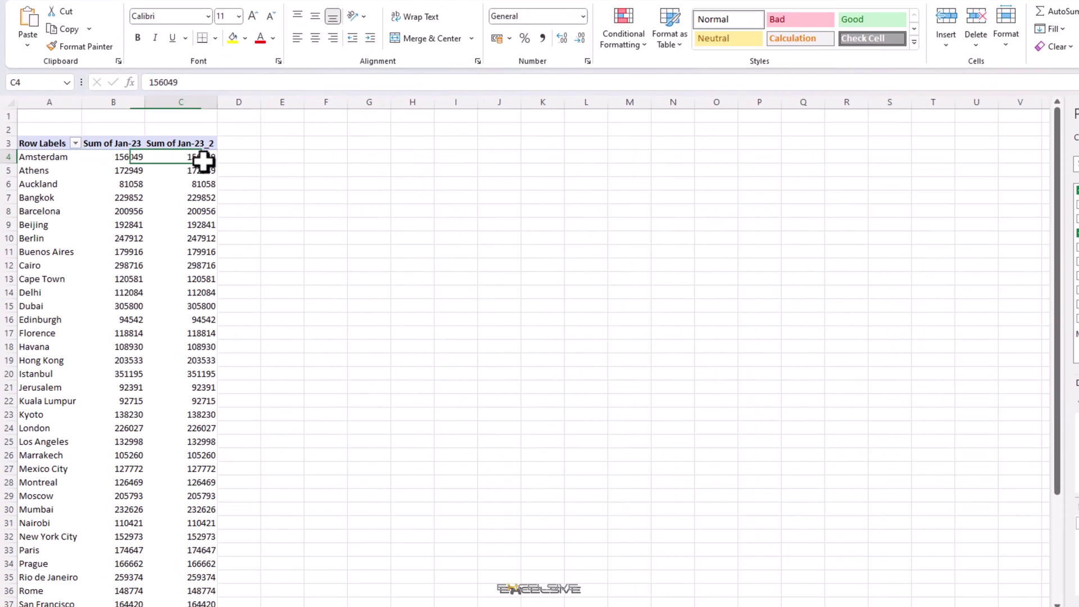
Step: Display Sum of Jan-23_2 as % of Column Total for each store
right_click(170, 188)
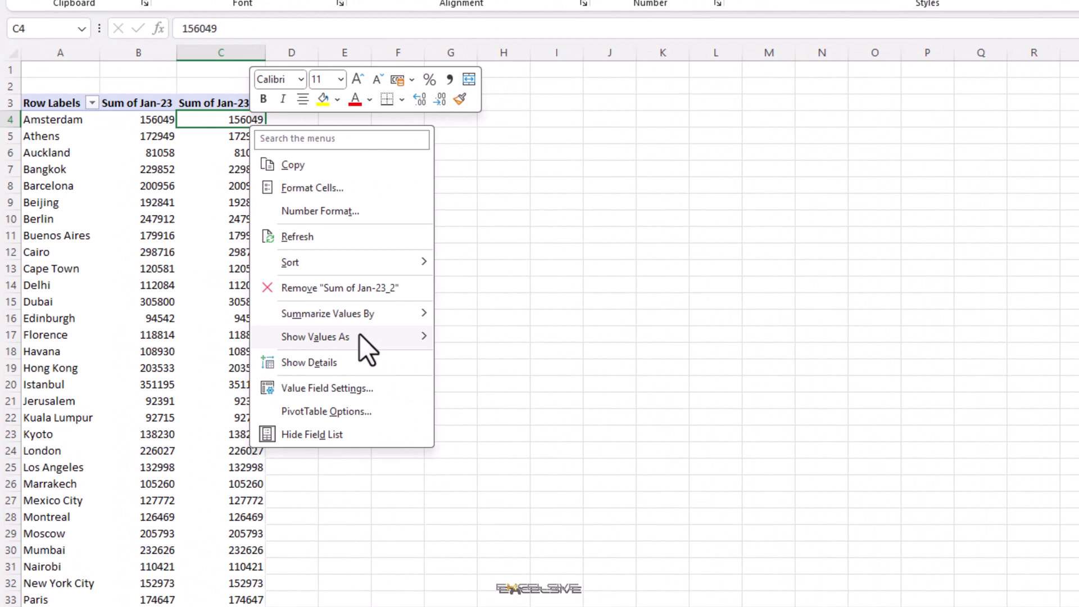
mouse_move(362, 339)
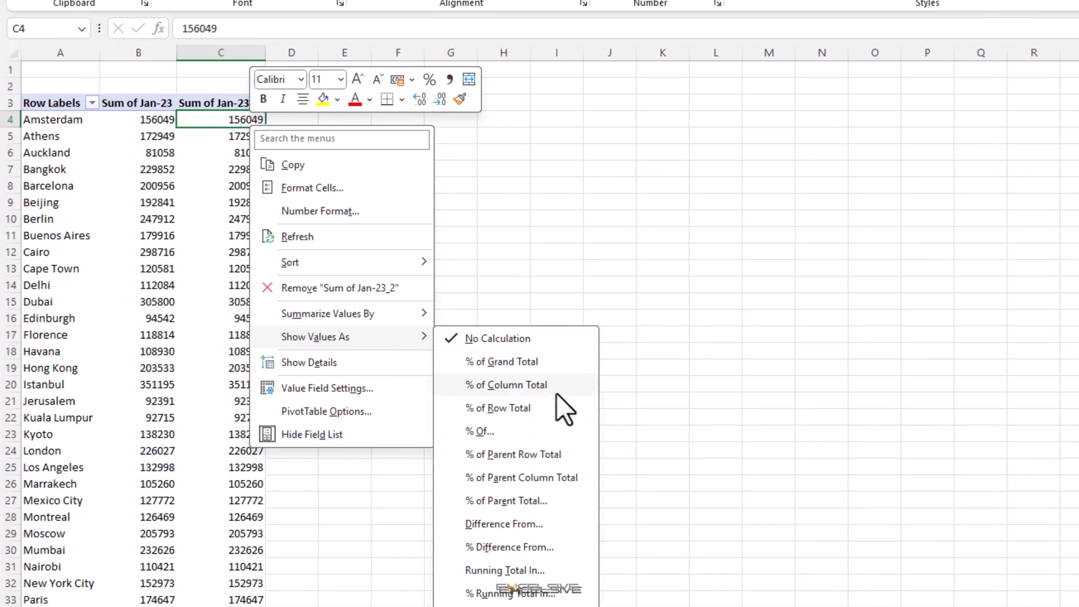
click(540, 386)
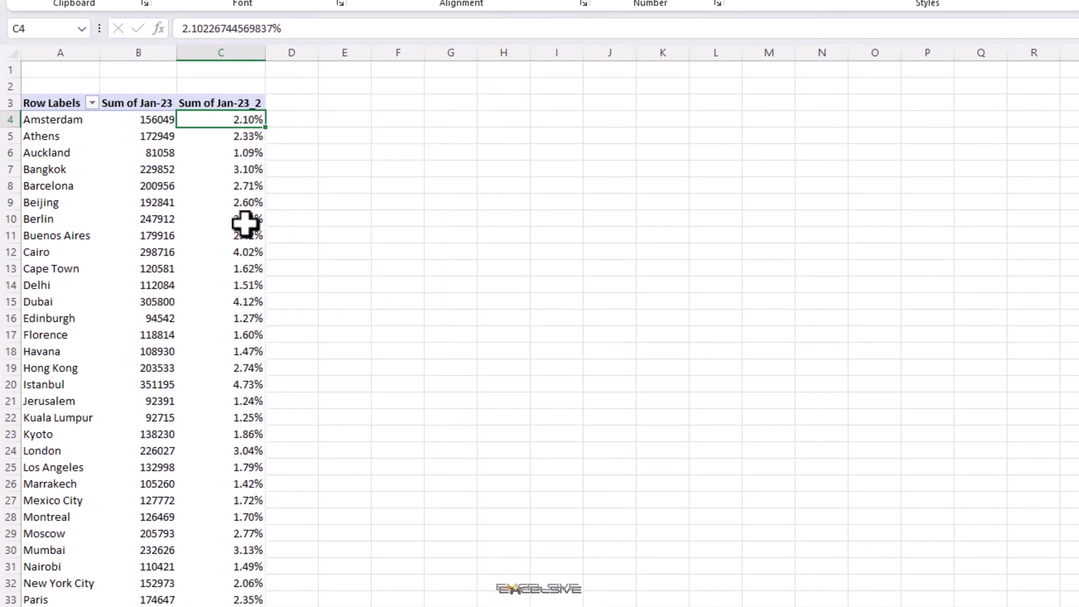
mouse_move(246, 235)
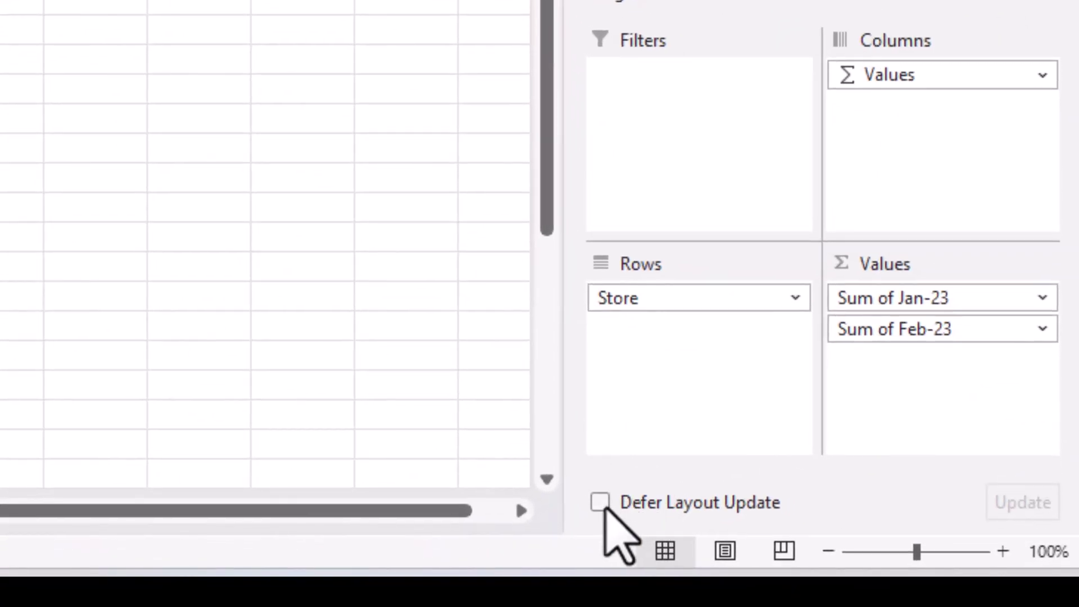
Step: With Defer Layout Update on, add Mar-23 and May-23 to Values and Mode to Rows, then Update
click(601, 502)
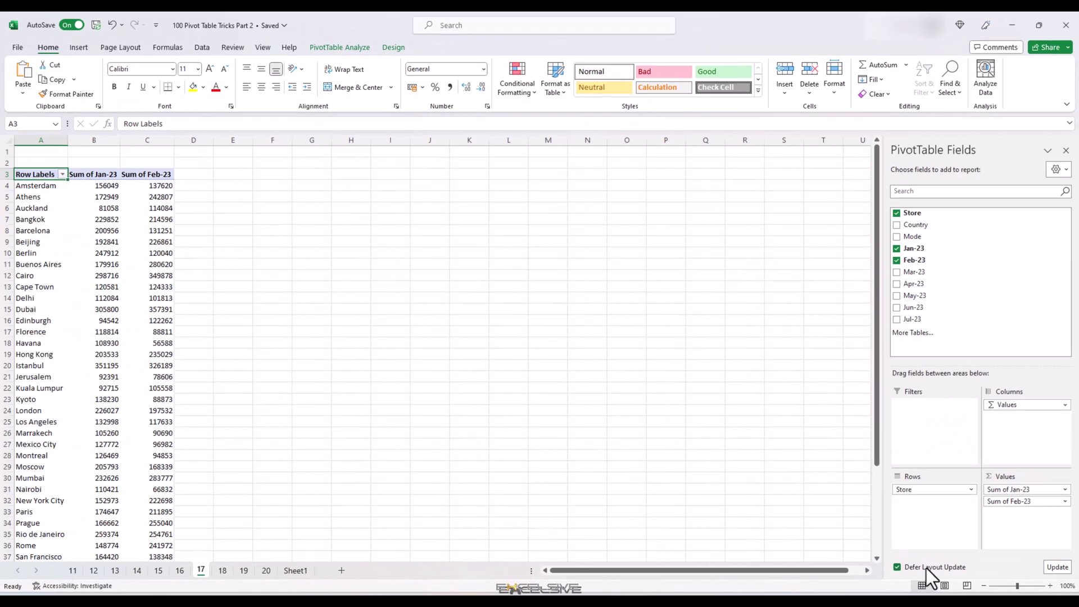
drag(914, 271, 1017, 526)
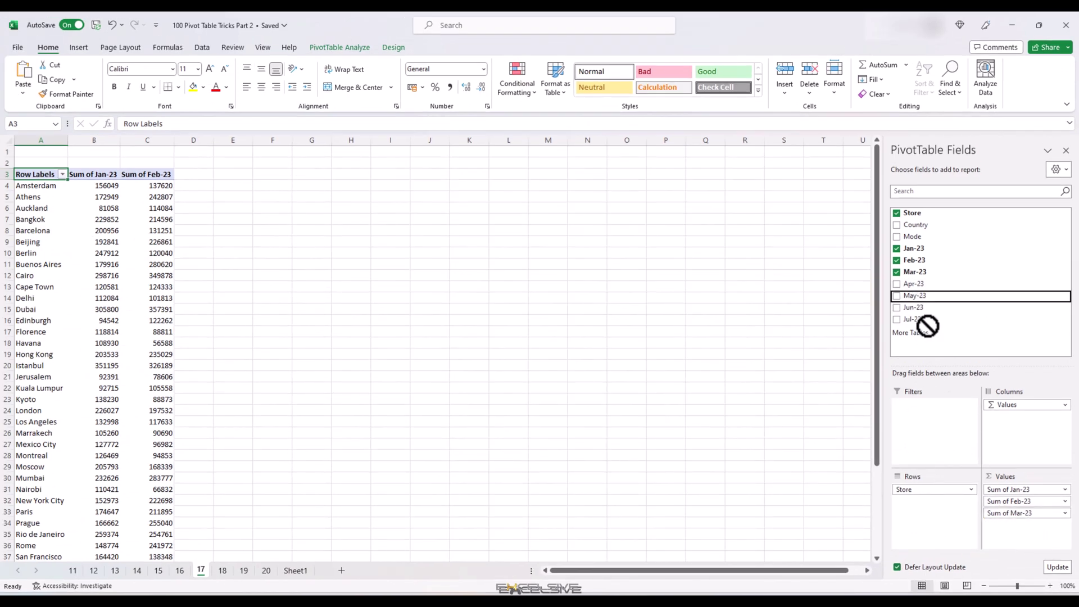
drag(927, 325, 976, 505)
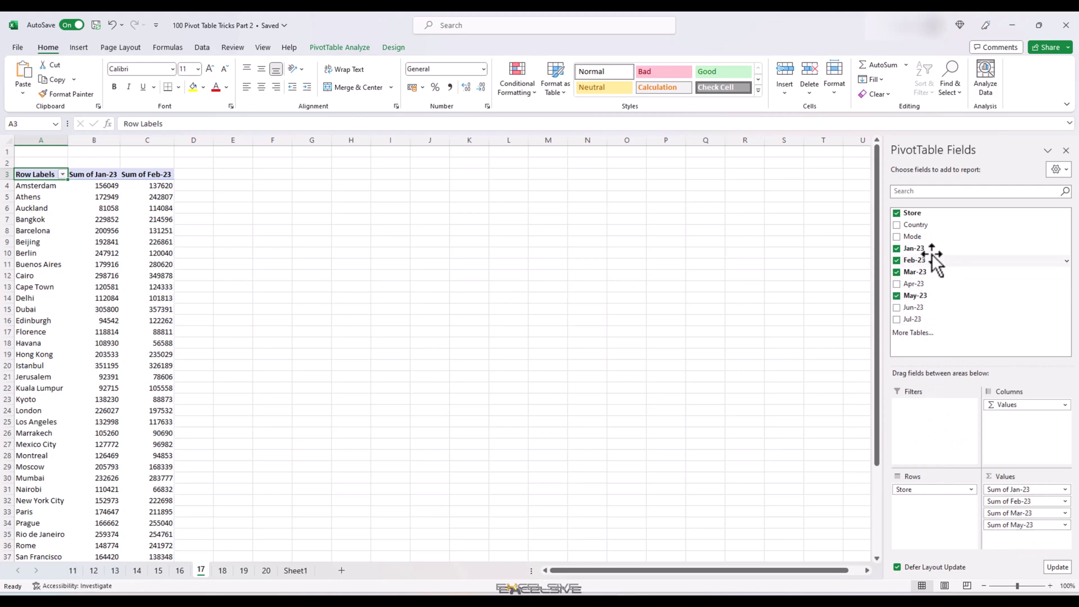
drag(913, 236, 937, 503)
click(1056, 567)
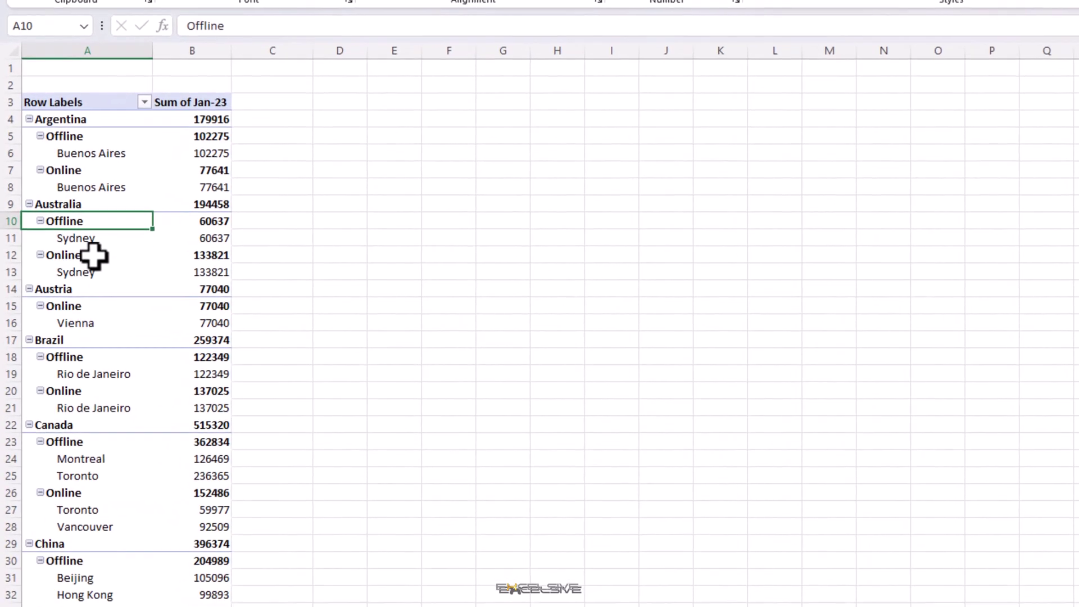
Step: Rename the Online labels to 'Internet' and the Offline labels to 'Brick & Mortar' in the sheet 18 pivot
click(62, 276)
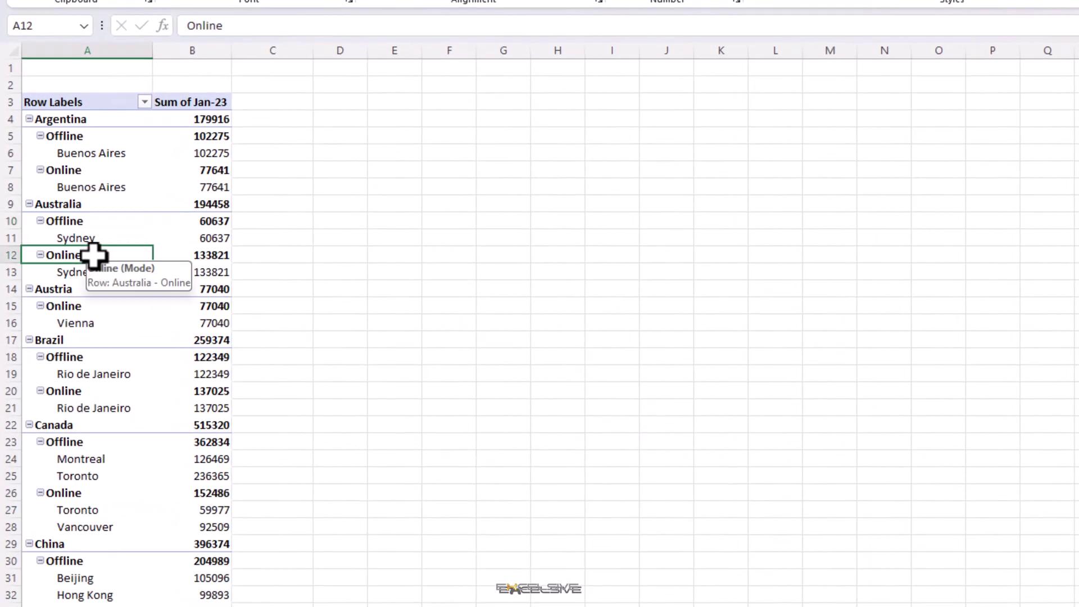
text(INternet)
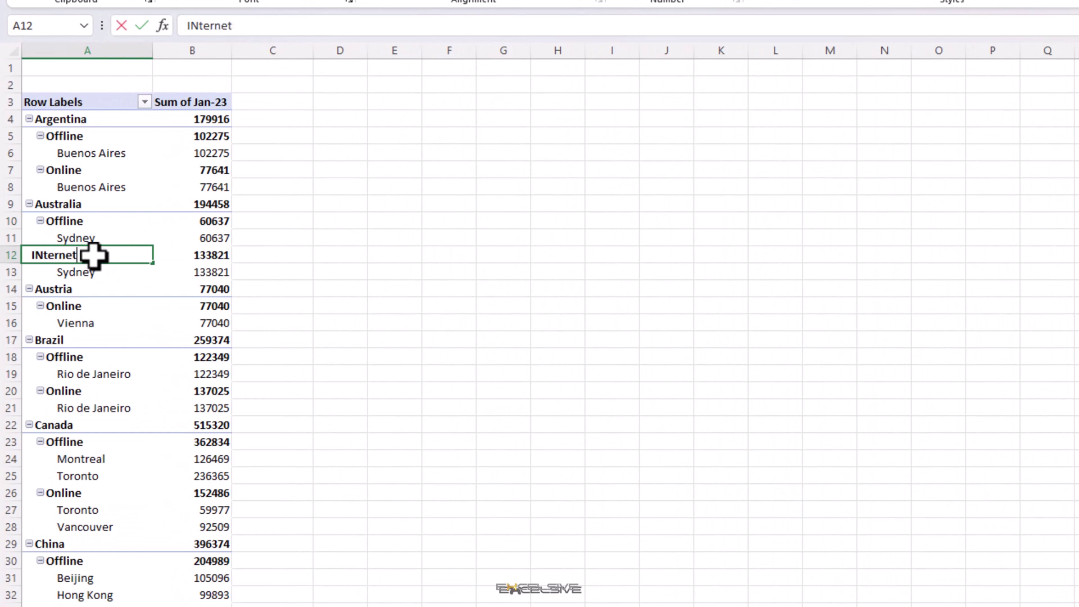
key(Return)
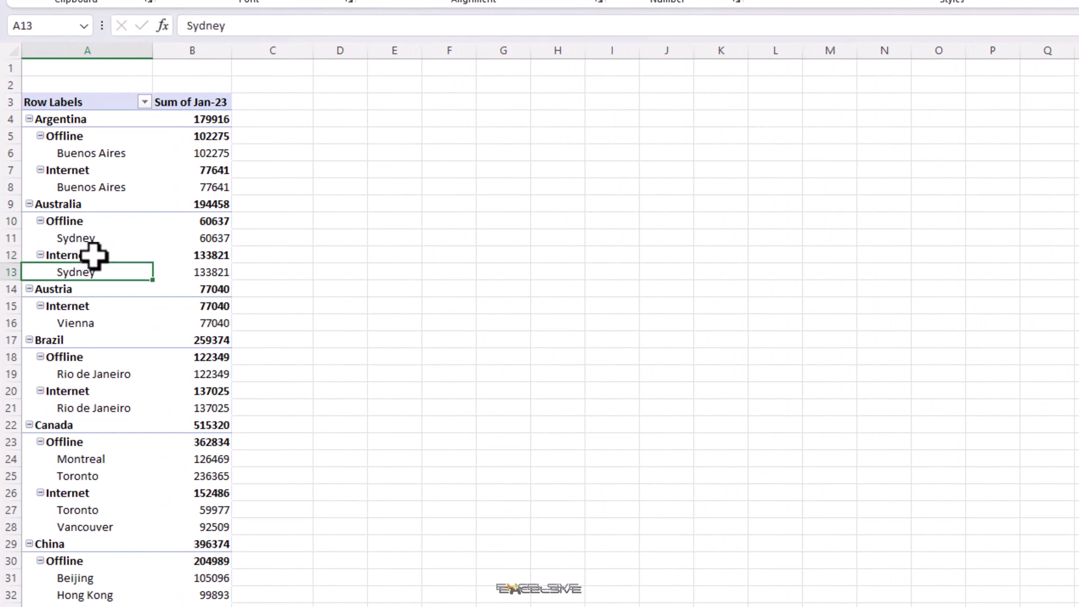
click(58, 225)
text(Brick)
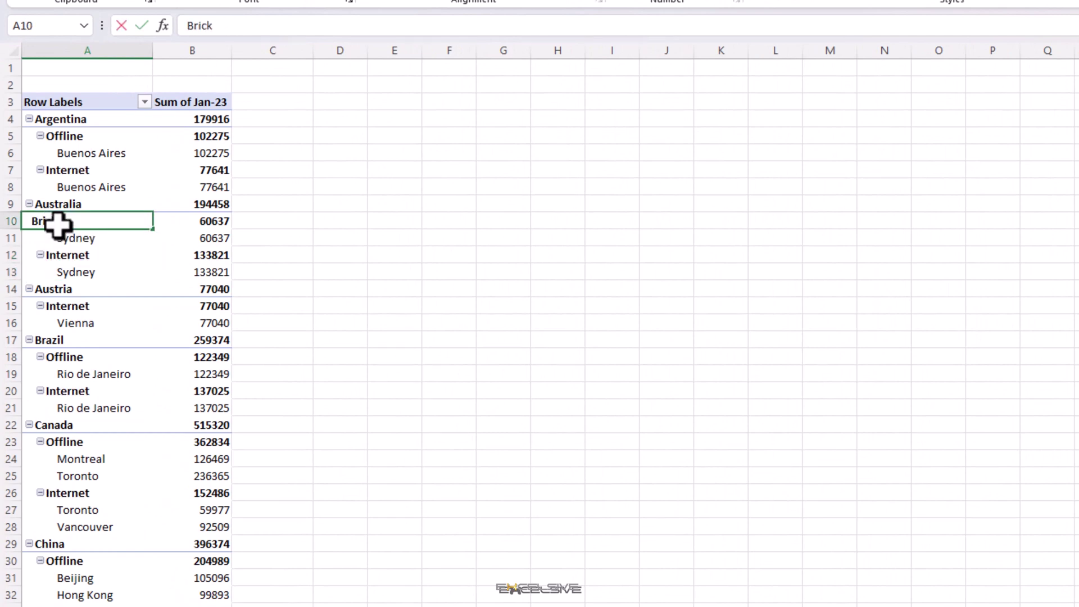
text( & Mortar)
key(Return)
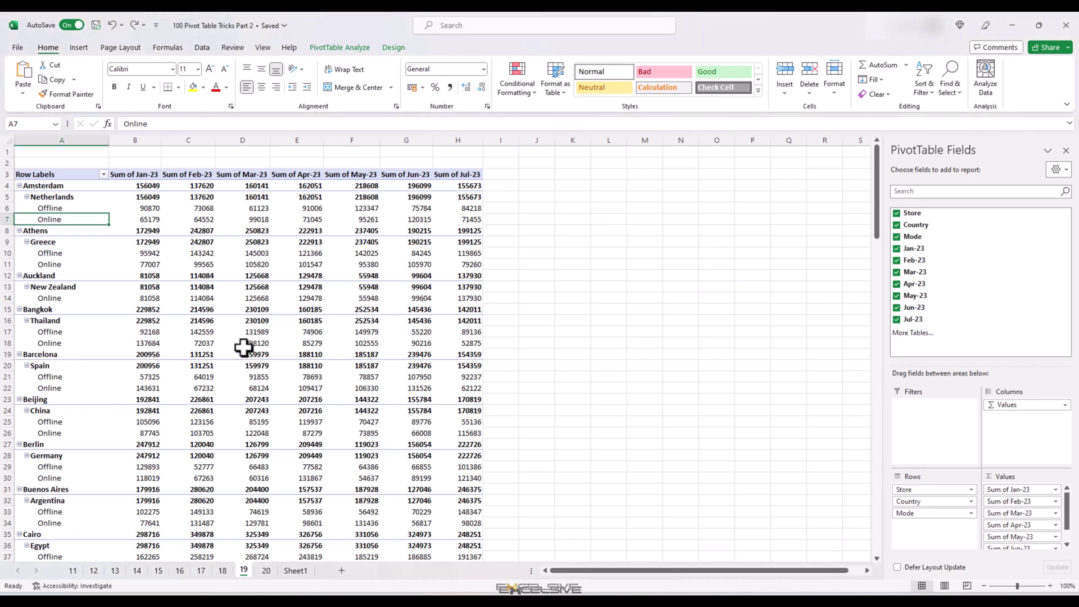
Step: Select the whole sheet 19 pivot via Select > Entire PivotTable, then again with Ctrl+A
scroll(244, 347, down, 8)
scroll(244, 348, down, 7)
scroll(243, 348, up, 15)
click(335, 47)
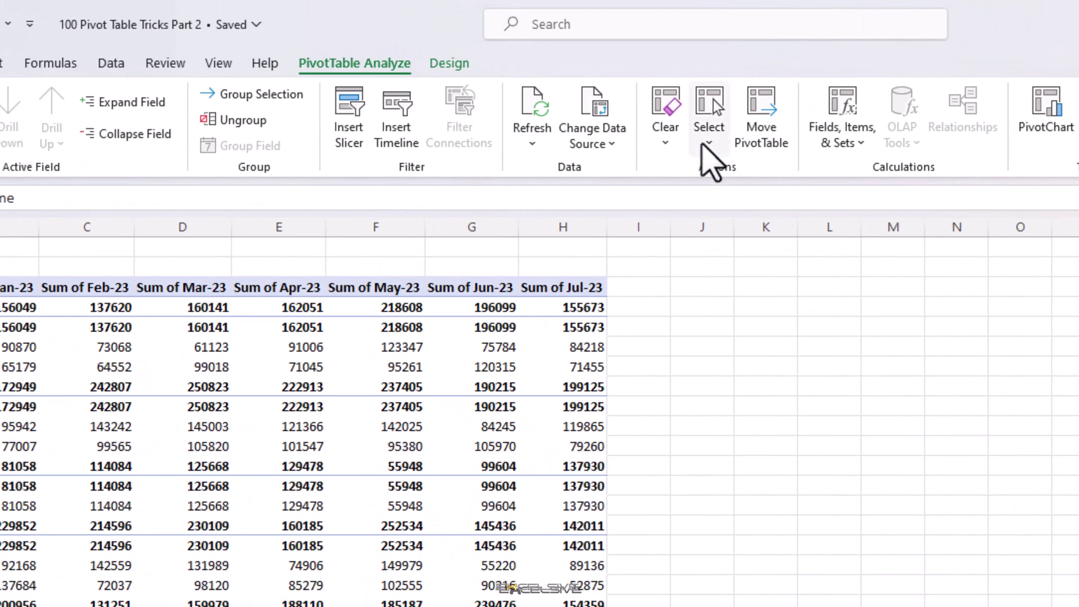
click(710, 145)
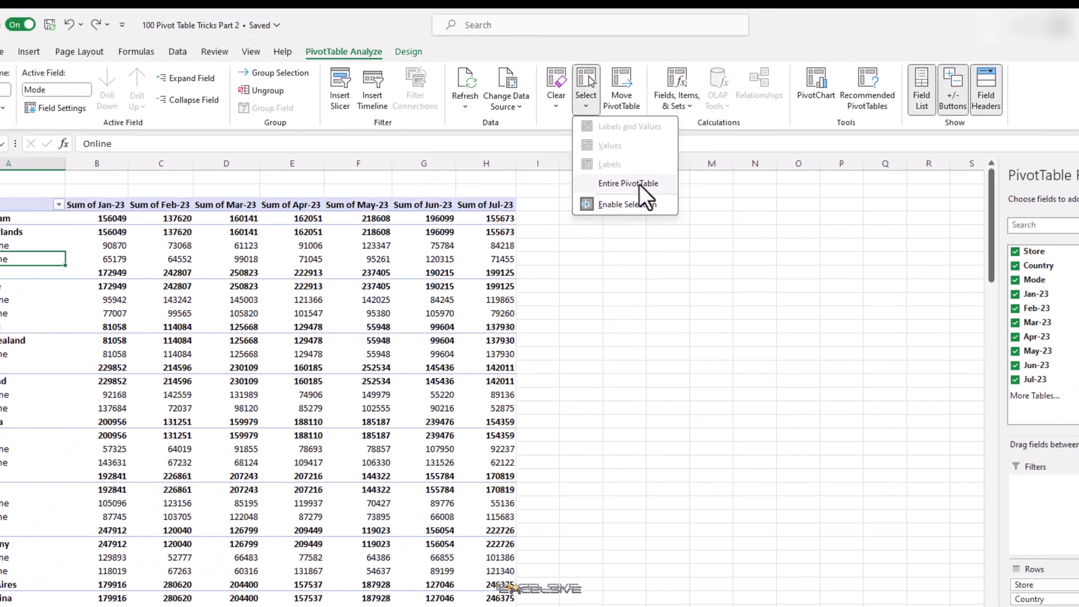
click(771, 255)
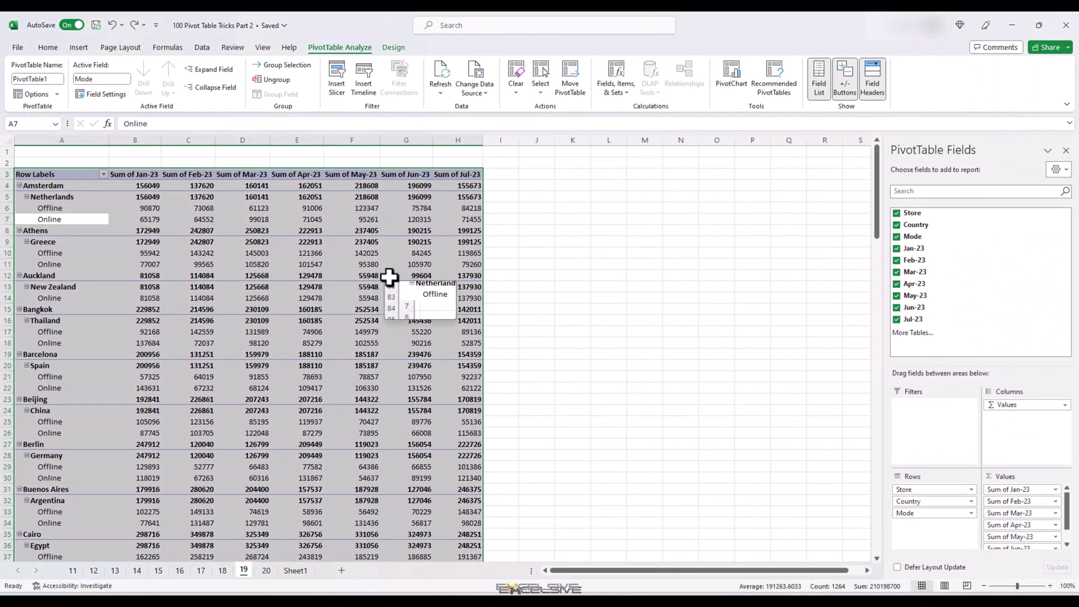
click(319, 275)
key(ctrl+a)
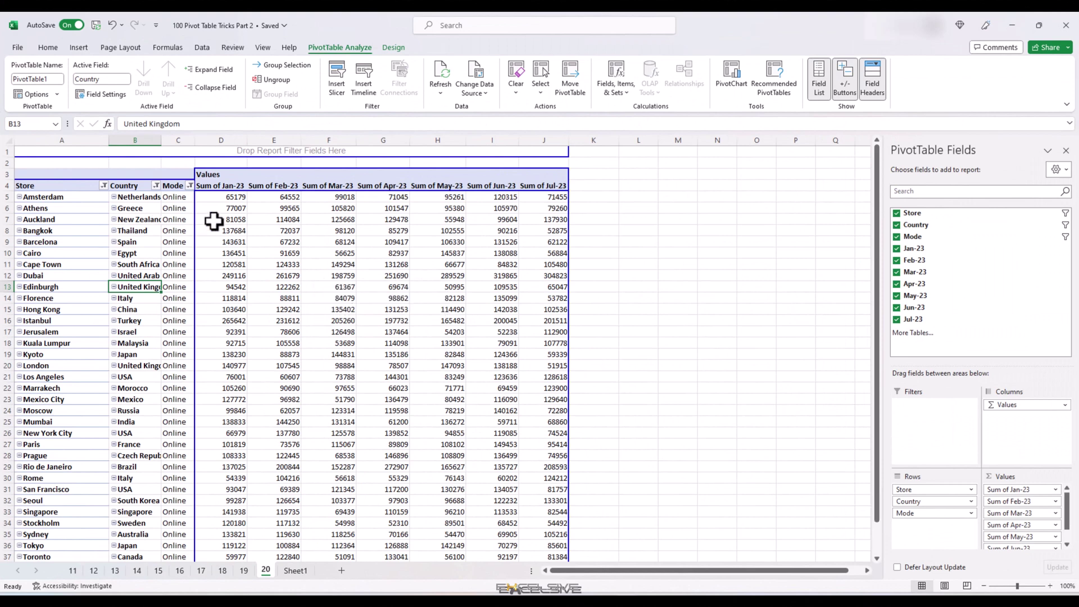
Step: Review the Store and Mode filters, then Clear Filters so Offline and Online rows show for every store
click(104, 186)
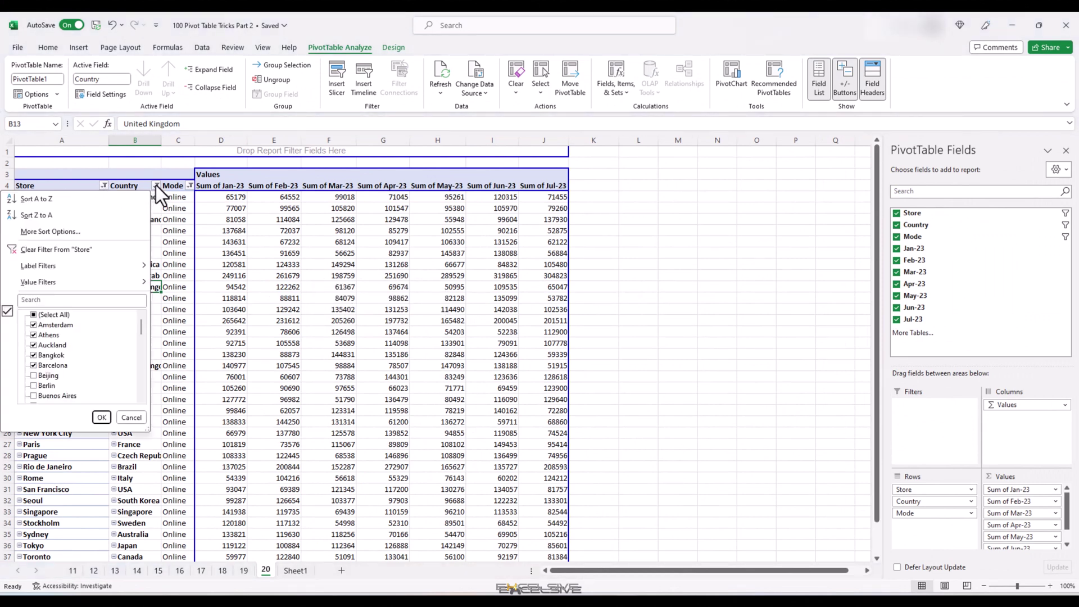
click(157, 185)
click(190, 184)
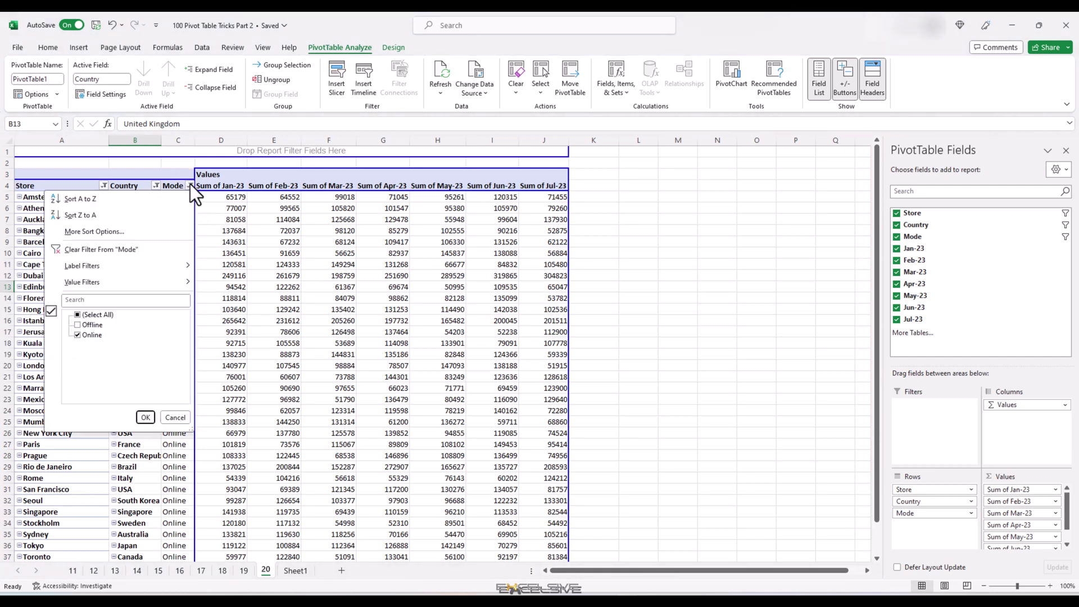
click(154, 184)
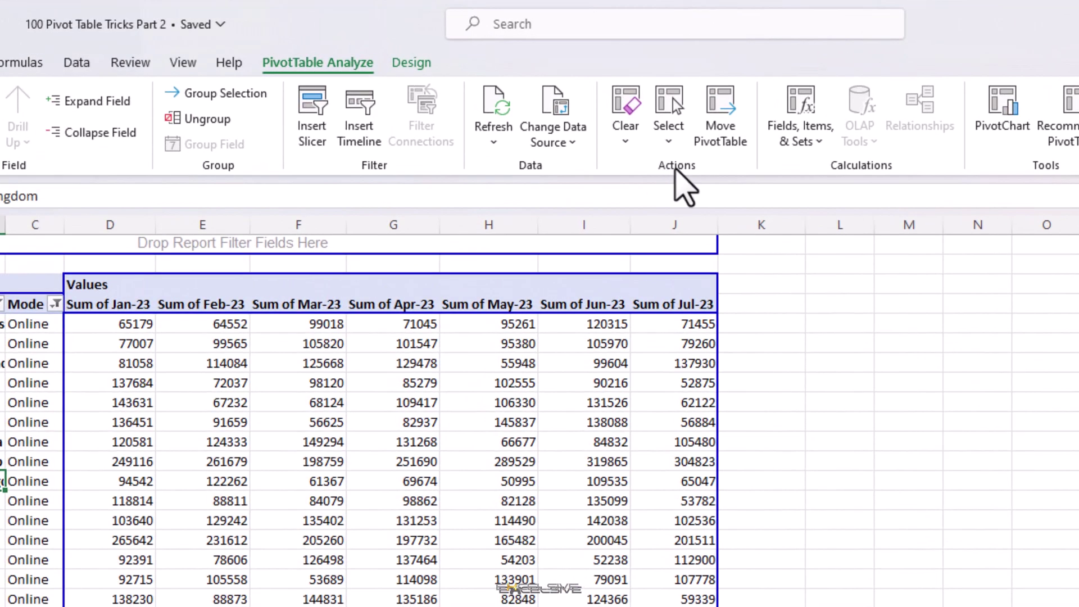
click(626, 141)
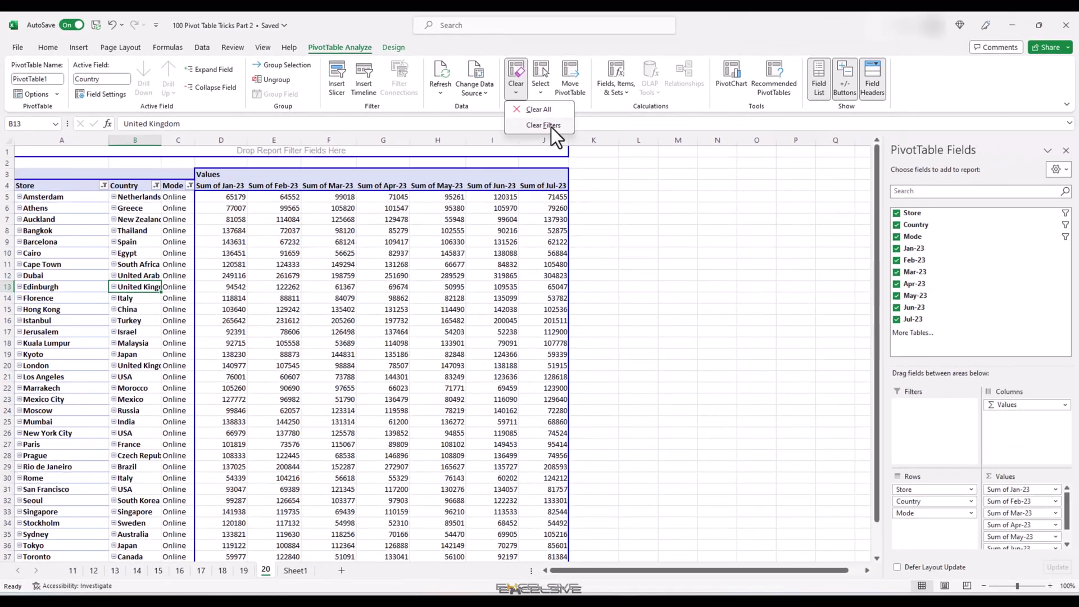
click(673, 199)
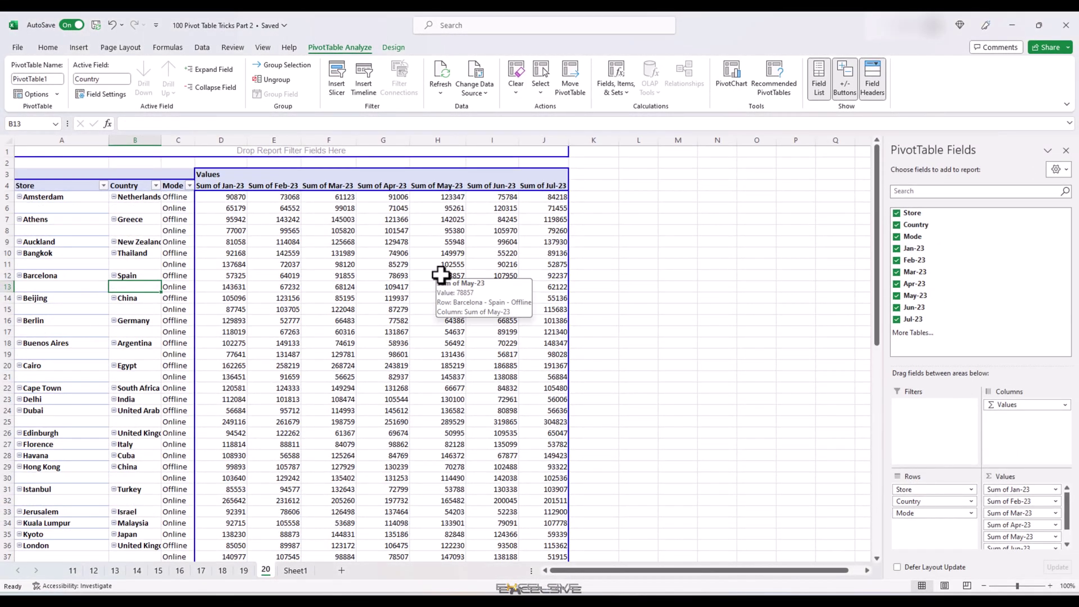